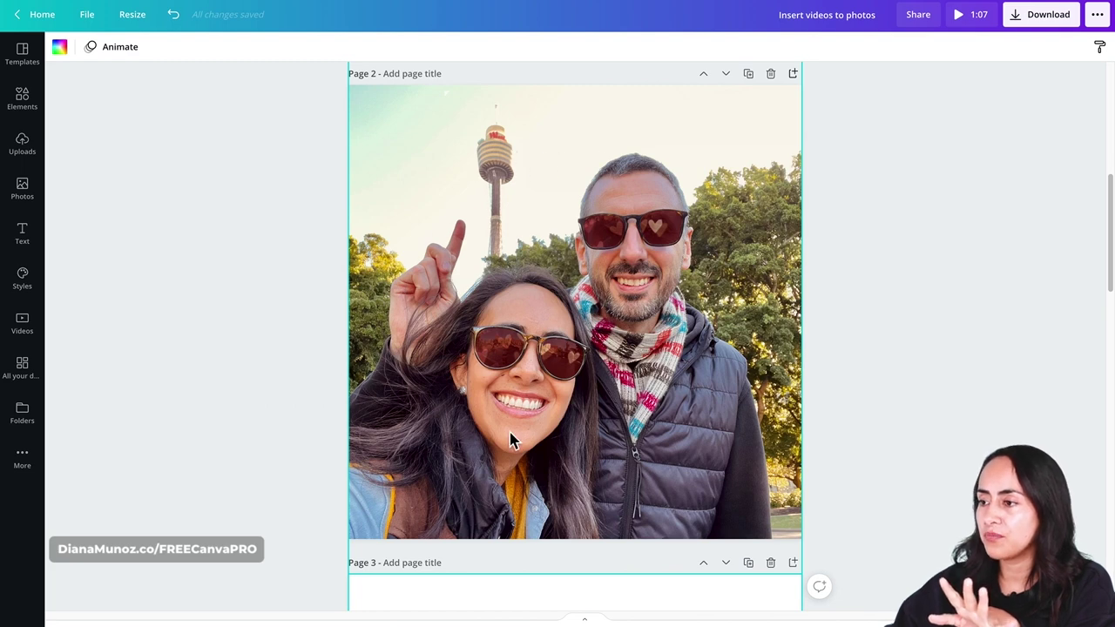
# Add the uploaded couple selfie with the tower to the blank page 3.
pyautogui.scroll(-5, 510, 441)
pyautogui.scroll(-2, 510, 441)
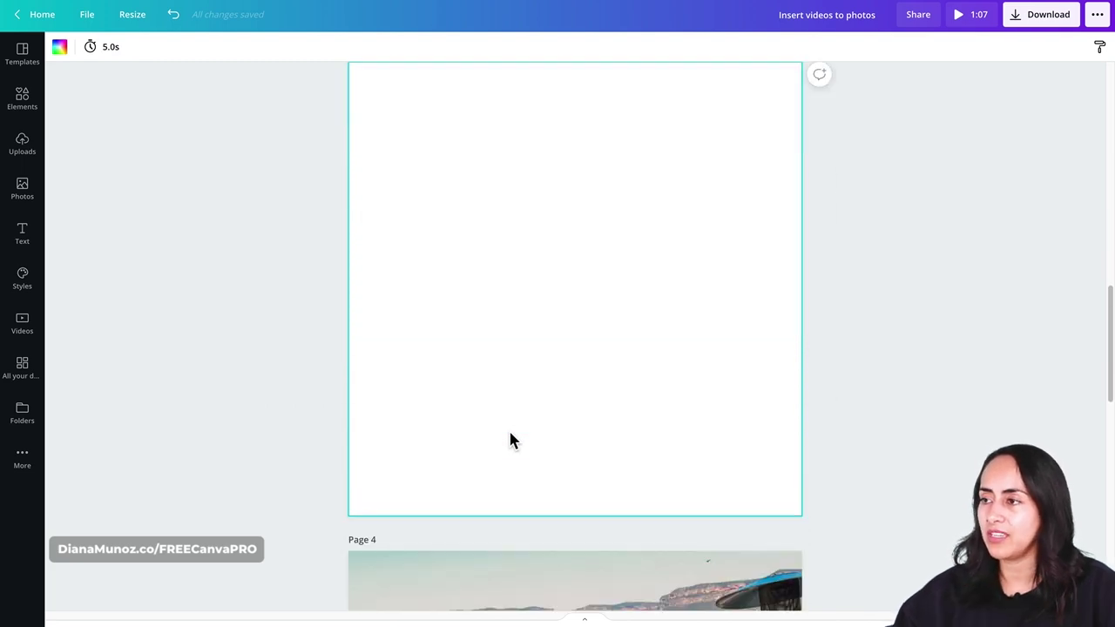
pyautogui.click(23, 145)
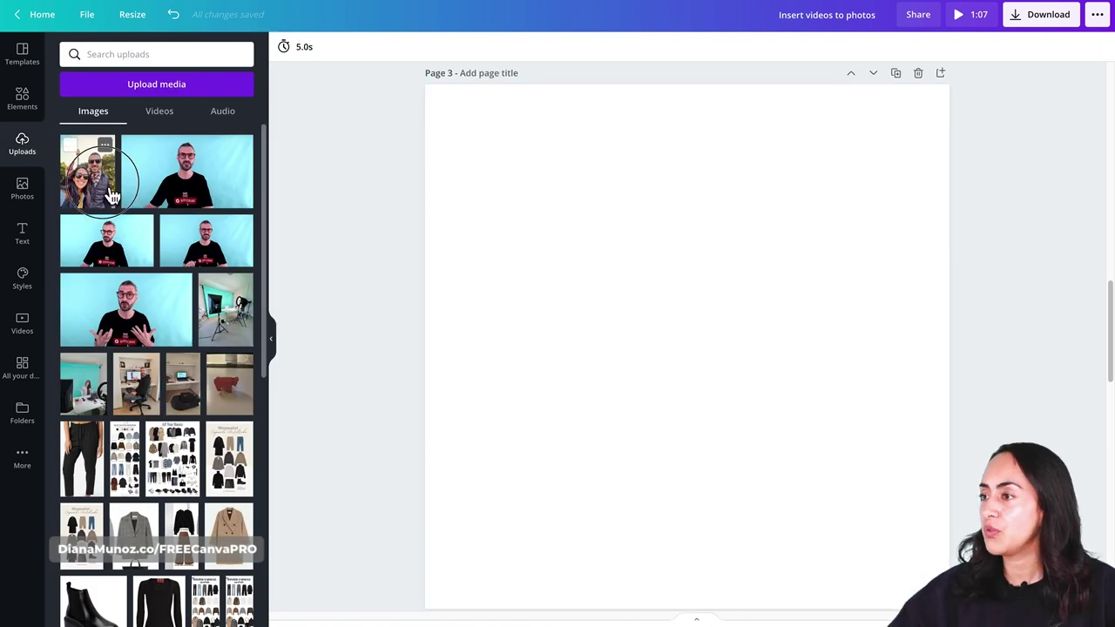
pyautogui.click(111, 196)
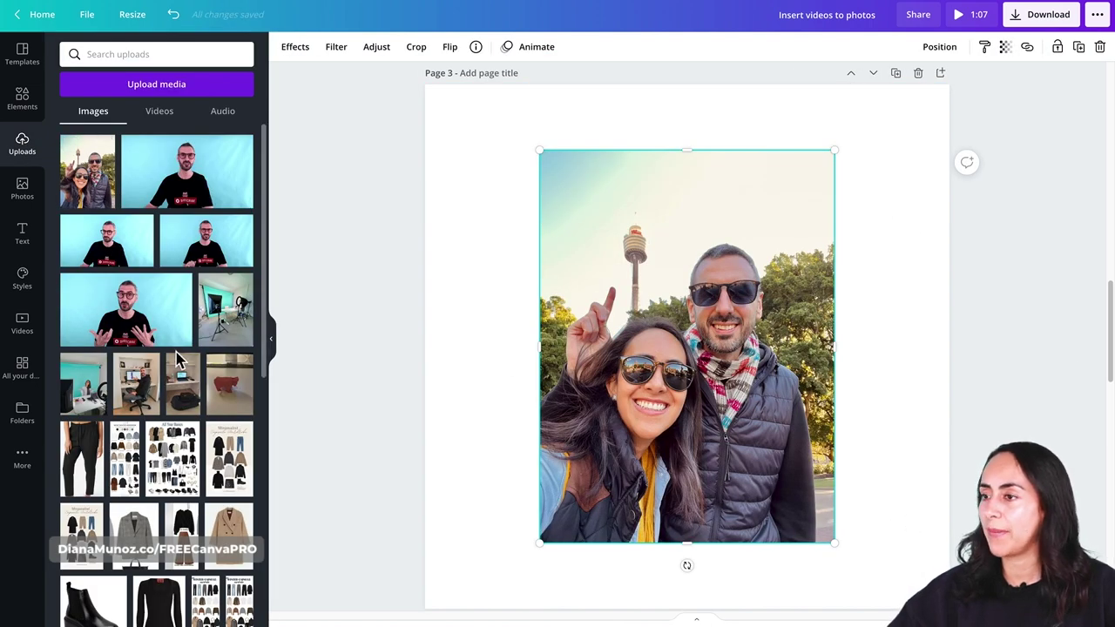
pyautogui.click(272, 339)
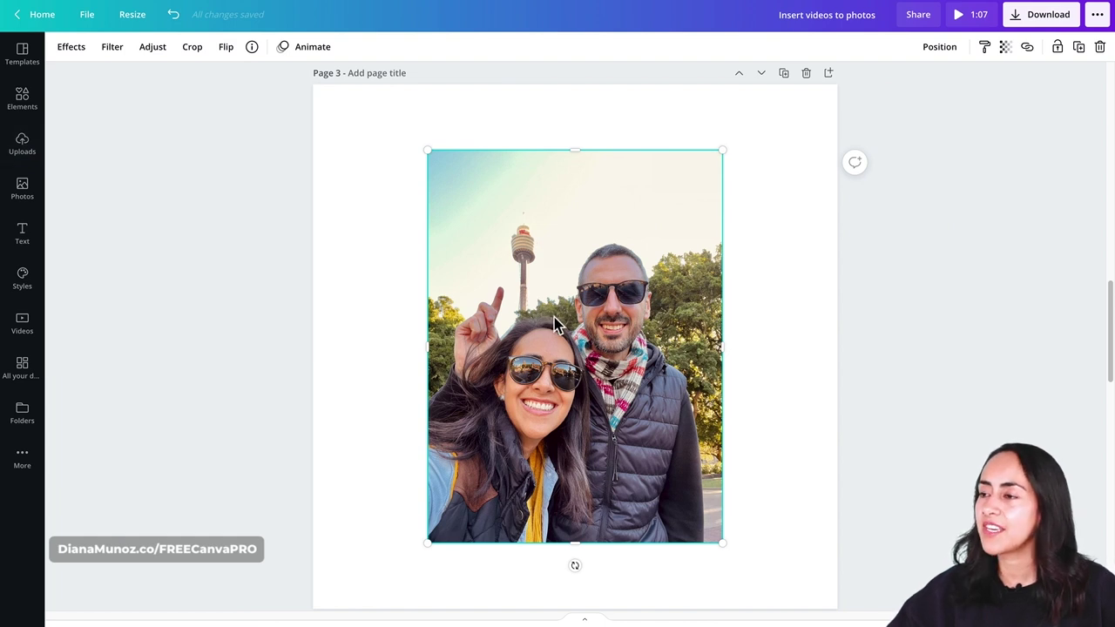
# Run the Background Remover on the selfie and restore its entire background with the Restore brush at size 100.
pyautogui.click(73, 47)
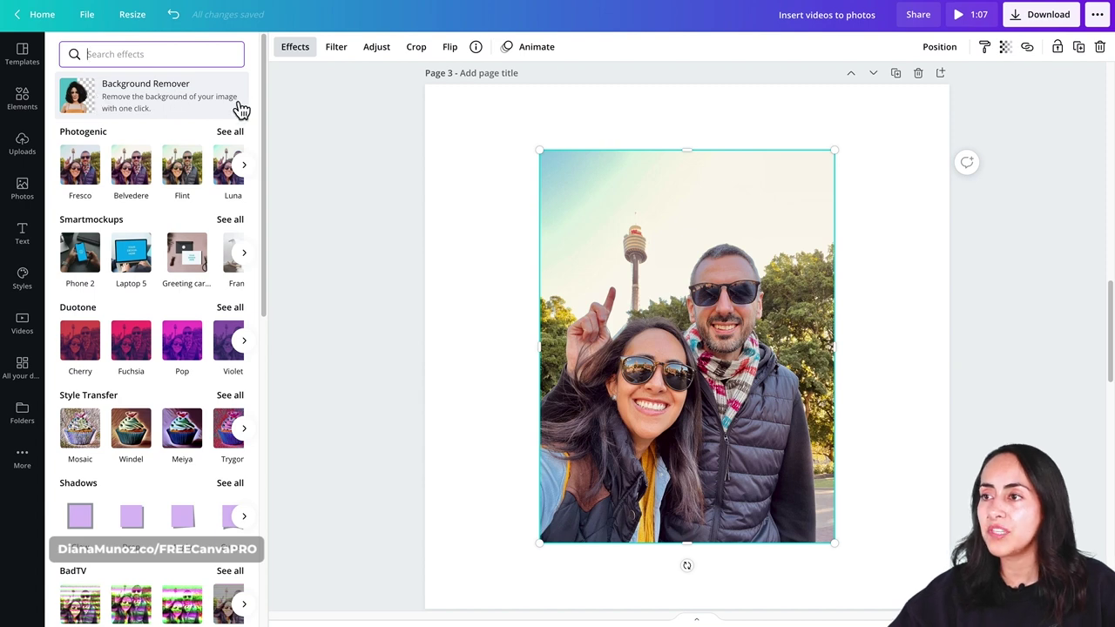
pyautogui.click(124, 105)
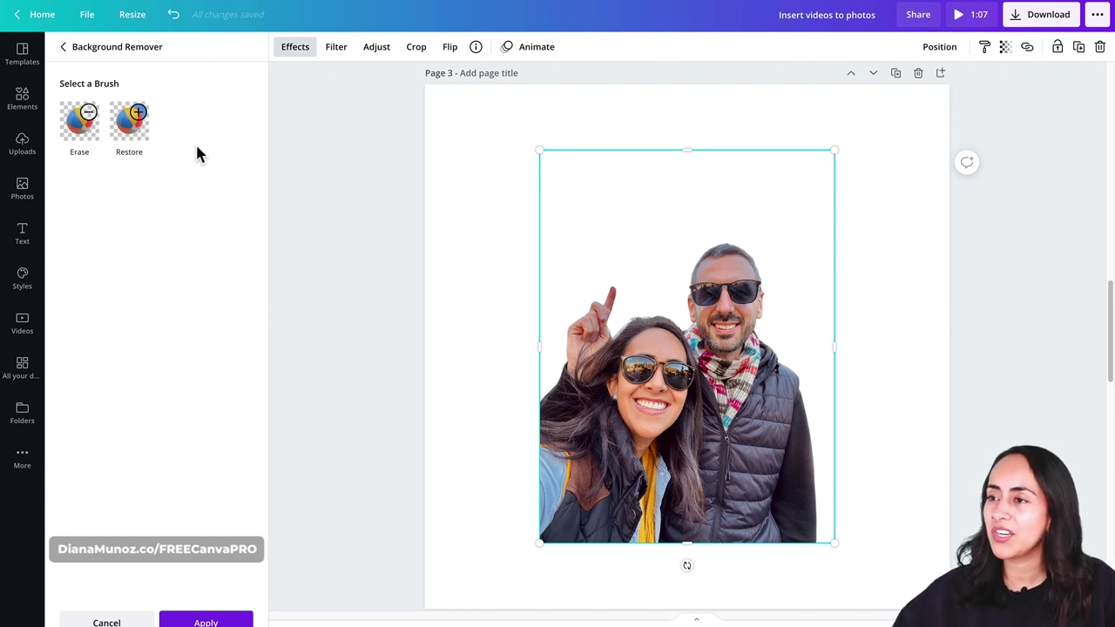
pyautogui.click(131, 122)
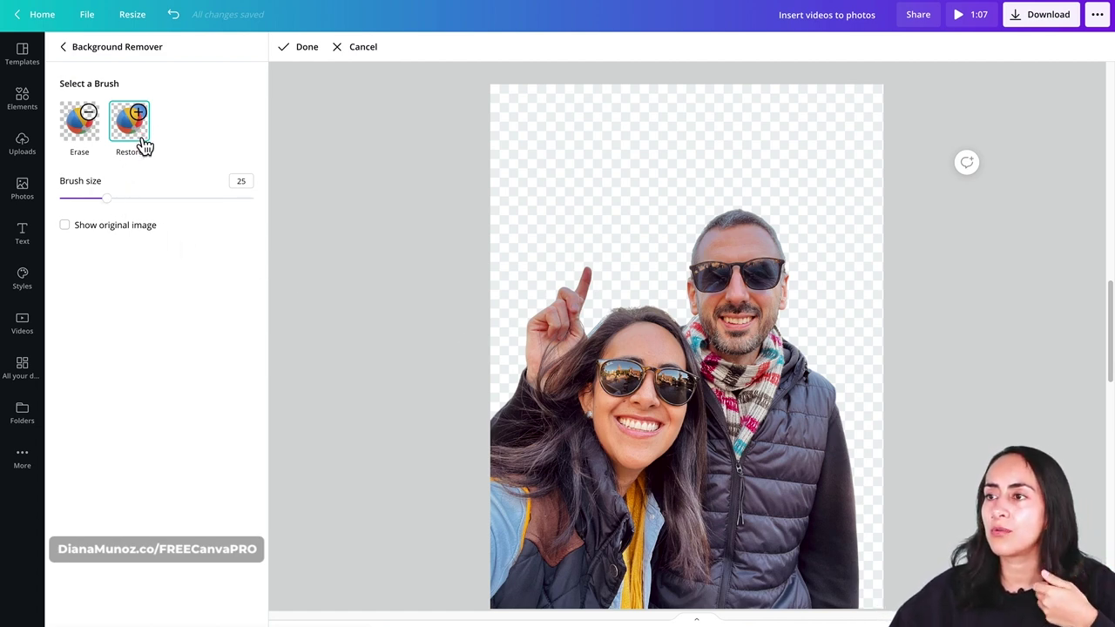
pyautogui.moveTo(111, 206); pyautogui.dragTo(272, 217)
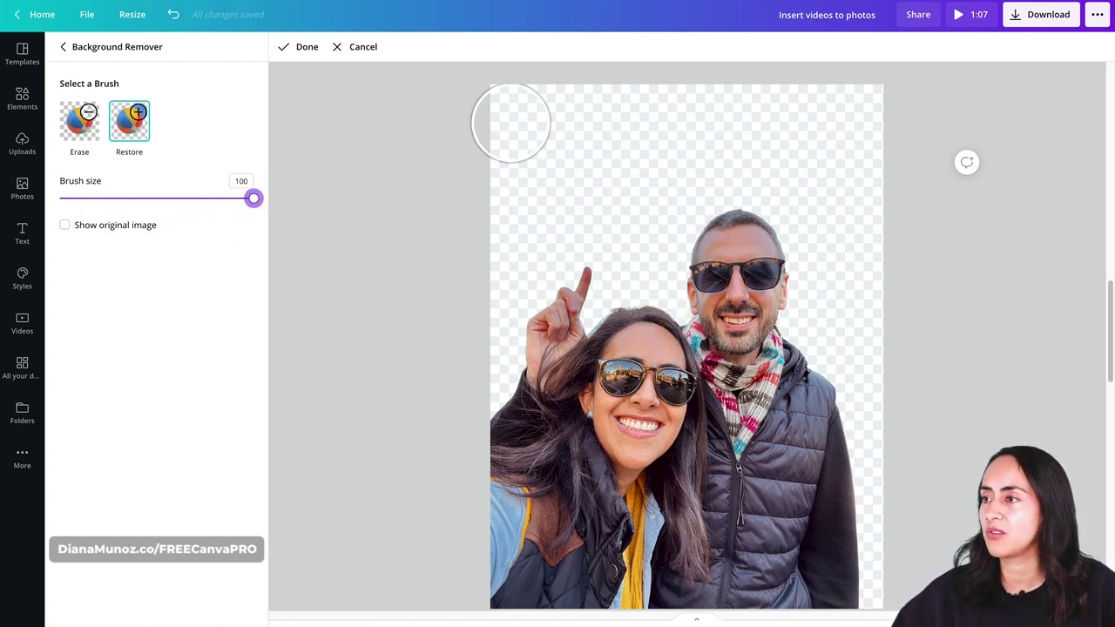
pyautogui.moveTo(515, 126)
pyautogui.mouseDown()
pyautogui.moveTo(569, 112)
pyautogui.moveTo(733, 115)
pyautogui.moveTo(928, 94)
pyautogui.mouseUp()
pyautogui.moveTo(947, 142)
pyautogui.mouseDown()
pyautogui.moveTo(341, 193)
pyautogui.moveTo(519, 214)
pyautogui.moveTo(805, 208)
pyautogui.moveTo(928, 219)
pyautogui.moveTo(888, 313)
pyautogui.moveTo(866, 412)
pyautogui.moveTo(877, 597)
pyautogui.moveTo(847, 420)
pyautogui.moveTo(858, 169)
pyautogui.moveTo(837, 371)
pyautogui.moveTo(784, 229)
pyautogui.moveTo(680, 251)
pyautogui.moveTo(679, 301)
pyautogui.moveTo(651, 301)
pyautogui.moveTo(634, 268)
pyautogui.moveTo(594, 320)
pyautogui.moveTo(569, 255)
pyautogui.moveTo(511, 405)
pyautogui.moveTo(497, 187)
pyautogui.moveTo(459, 483)
pyautogui.mouseUp()
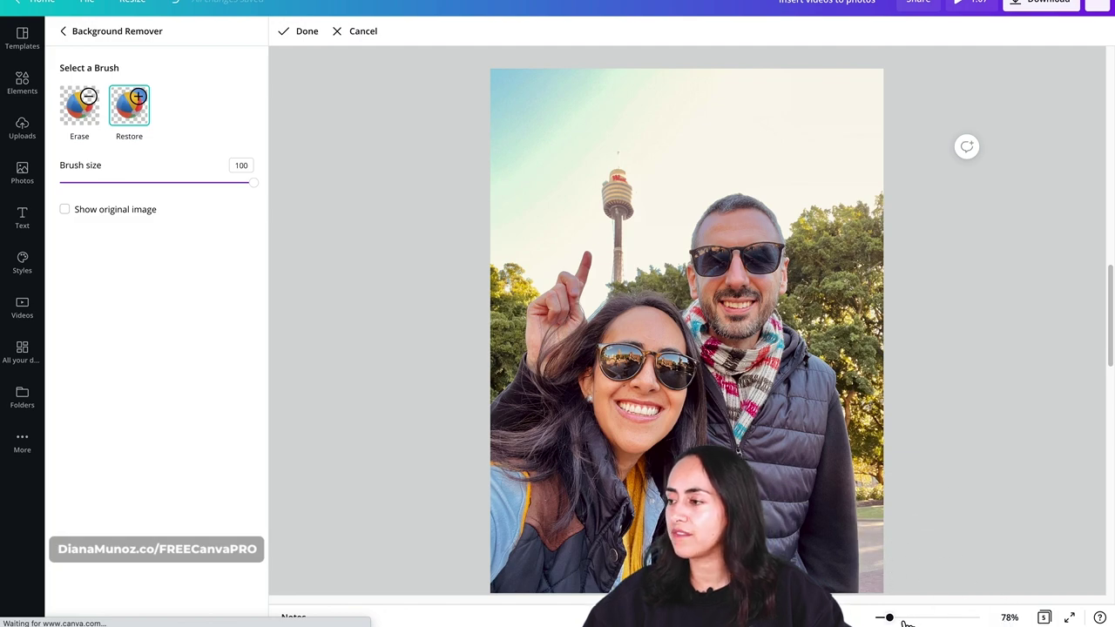
# Erase the centres of both lenses in the woman's sunglasses, using the Erase brush at size 44 and at size 41.
pyautogui.moveTo(902, 623); pyautogui.dragTo(927, 622)
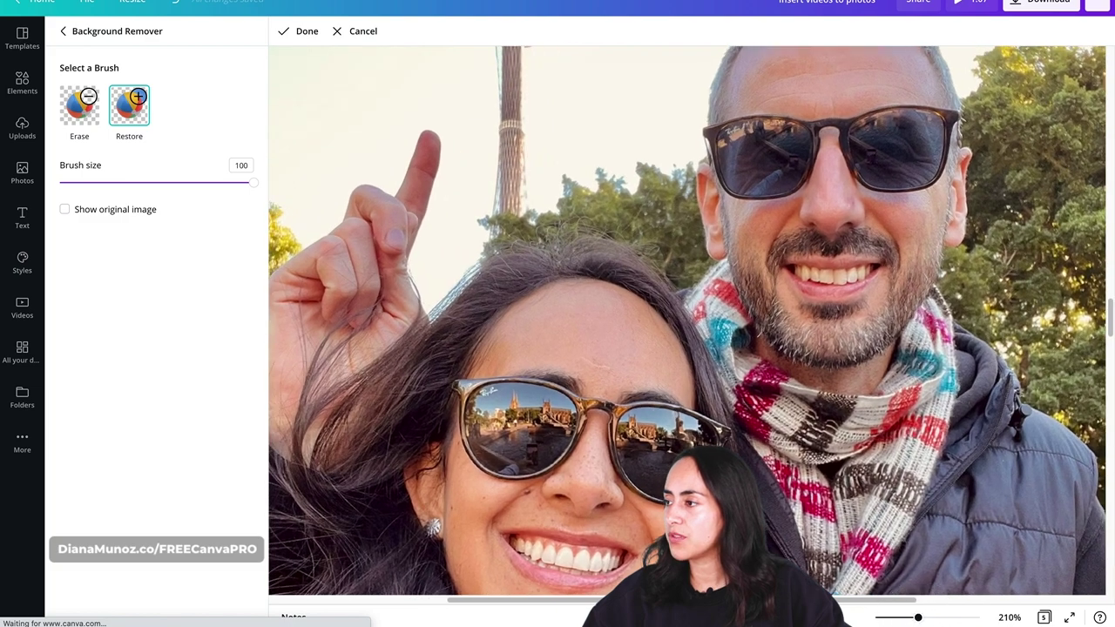
pyautogui.scroll(-5, 1050, 285)
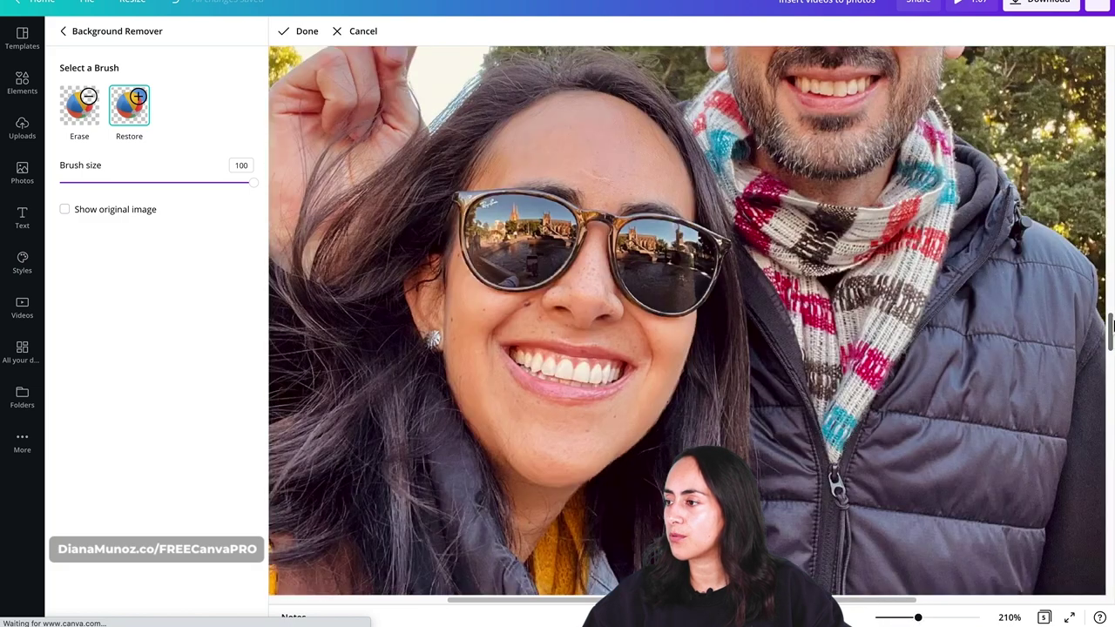
pyautogui.moveTo(922, 620); pyautogui.dragTo(944, 622)
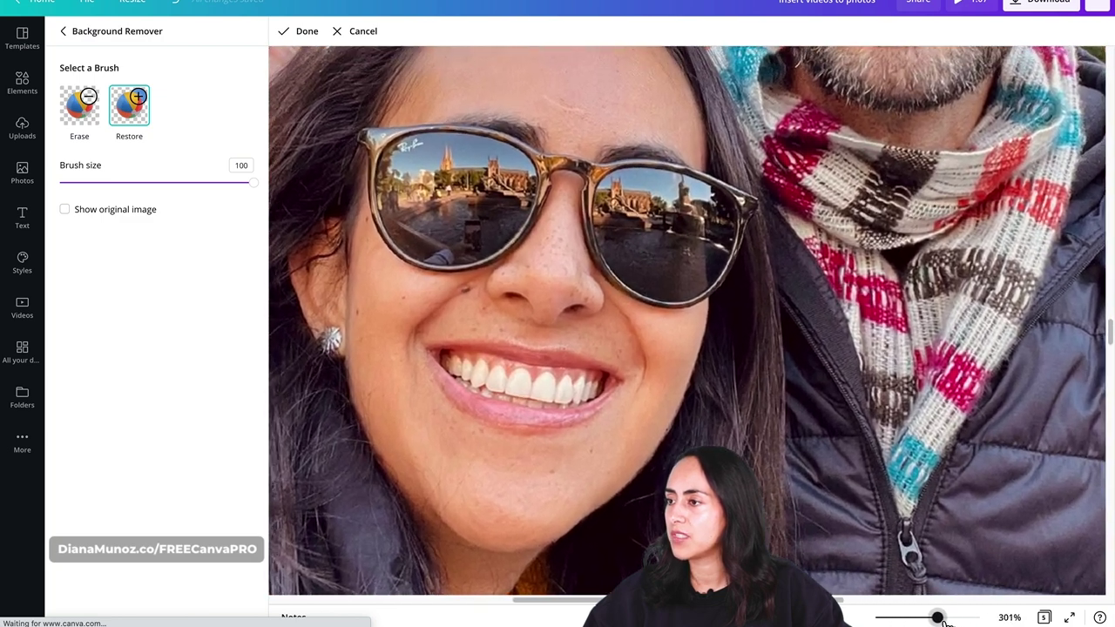
pyautogui.scroll(5, 895, 348)
pyautogui.scroll(-2, 871, 384)
pyautogui.moveTo(622, 601); pyautogui.dragTo(560, 620)
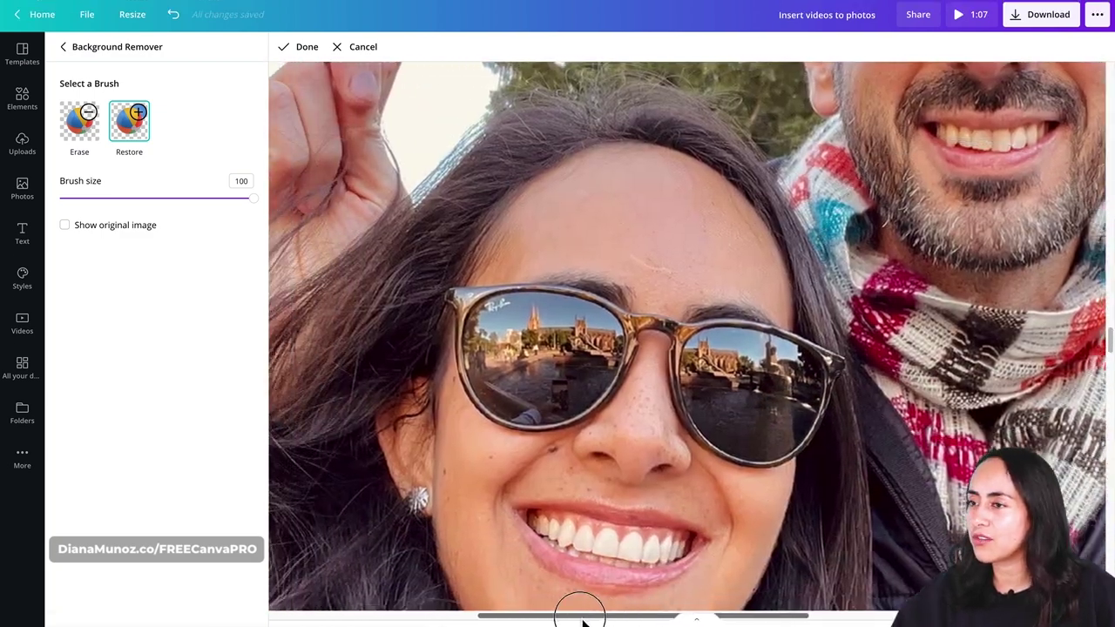
pyautogui.click(88, 121)
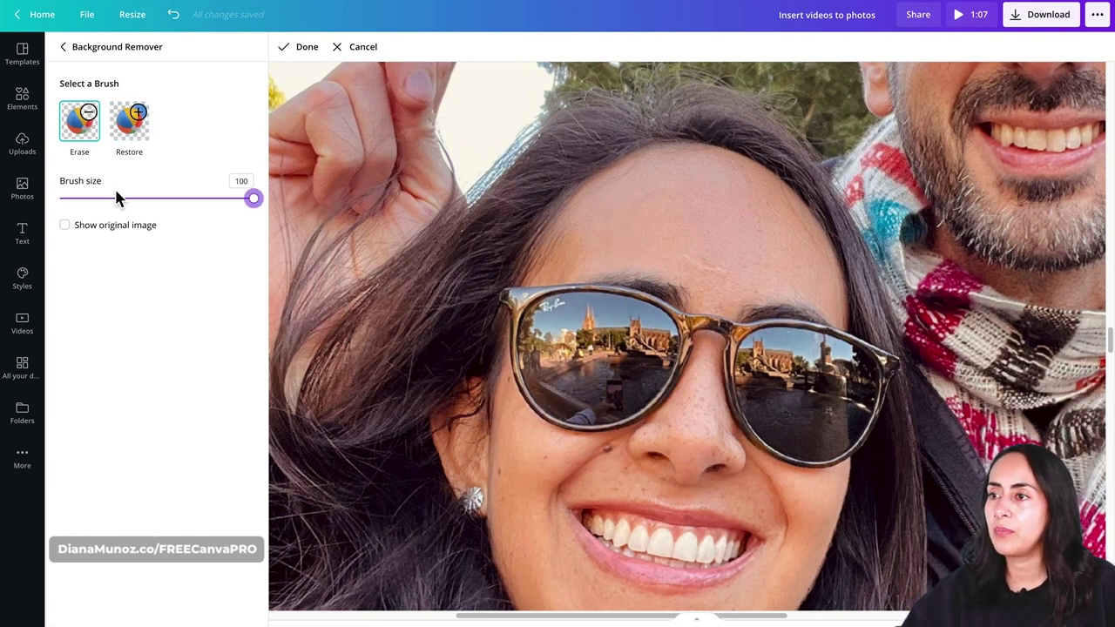
pyautogui.moveTo(212, 200); pyautogui.dragTo(161, 197)
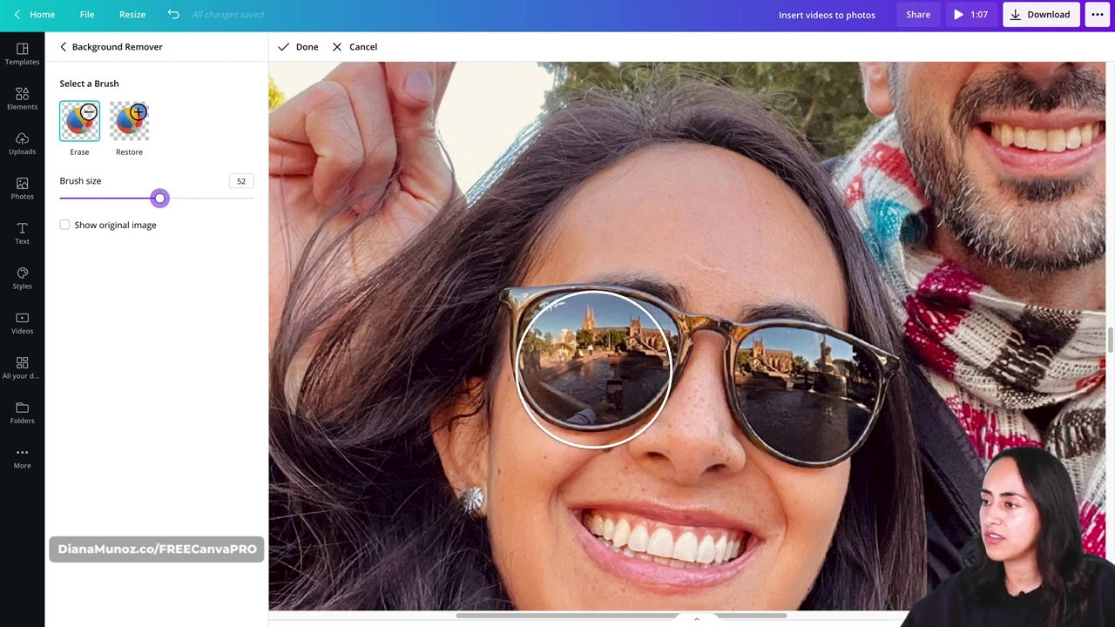
pyautogui.moveTo(166, 219); pyautogui.dragTo(151, 214)
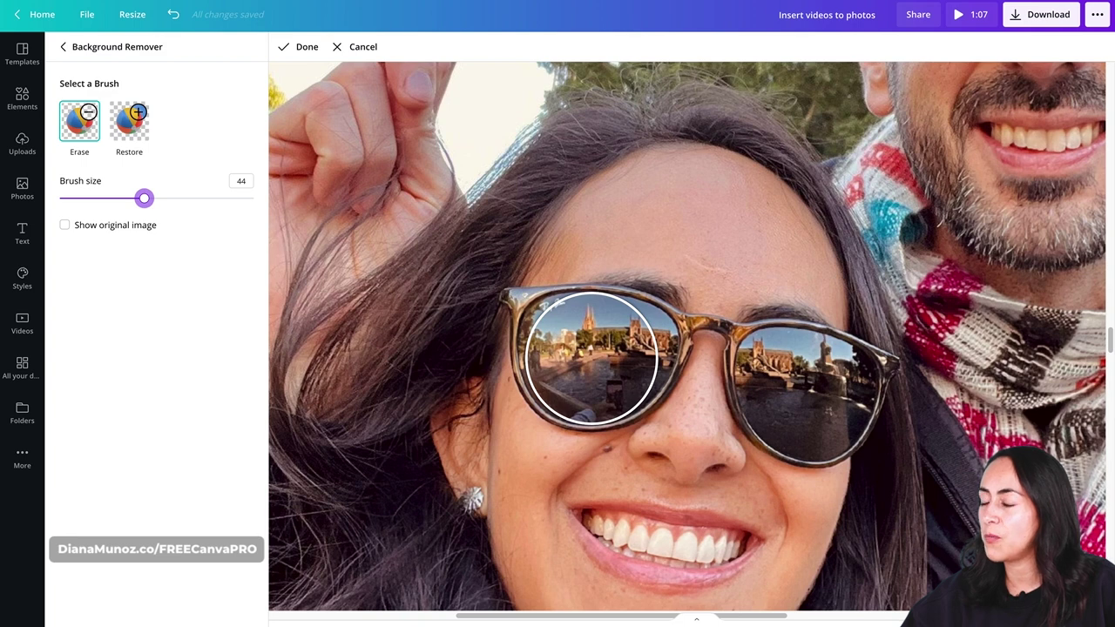
pyautogui.click(591, 358)
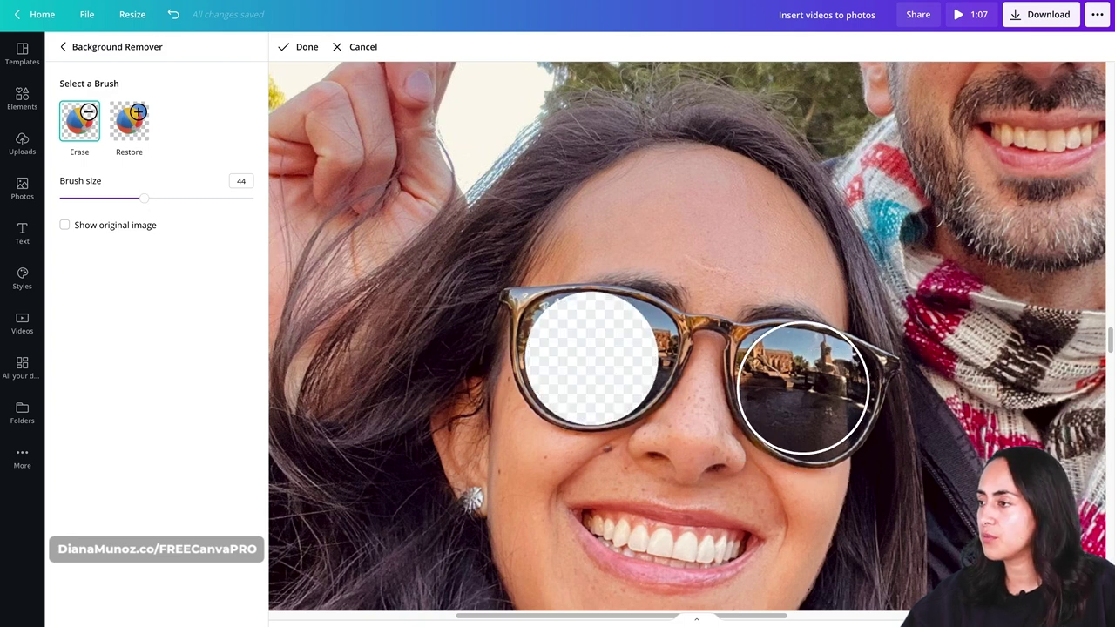
pyautogui.moveTo(144, 200); pyautogui.dragTo(138, 200)
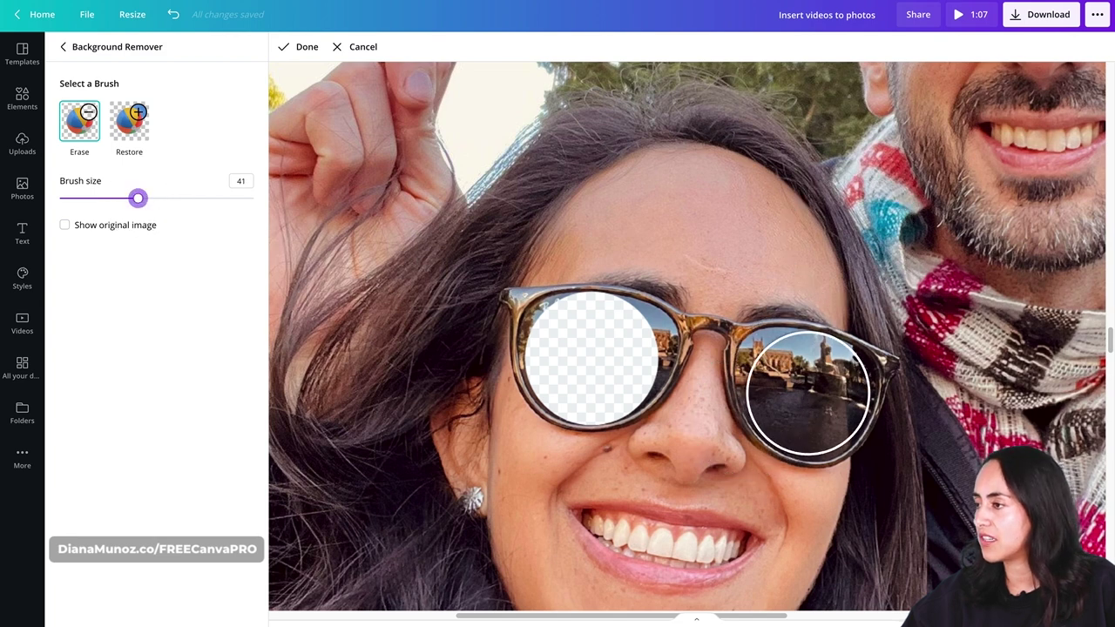
pyautogui.click(808, 393)
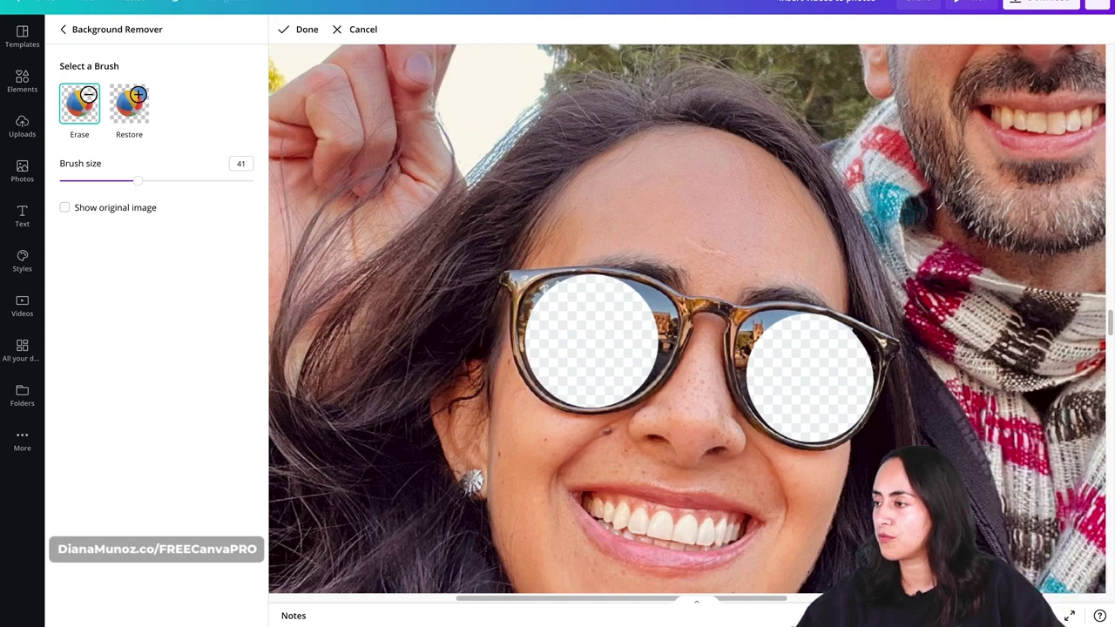
# Erase the remaining lens areas along the woman's sunglasses frames, reducing the Erase brush to size 26 for the second lens.
pyautogui.moveTo(941, 626)
pyautogui.mouseDown()
pyautogui.moveTo(929, 626)
pyautogui.moveTo(970, 620)
pyautogui.mouseUp()
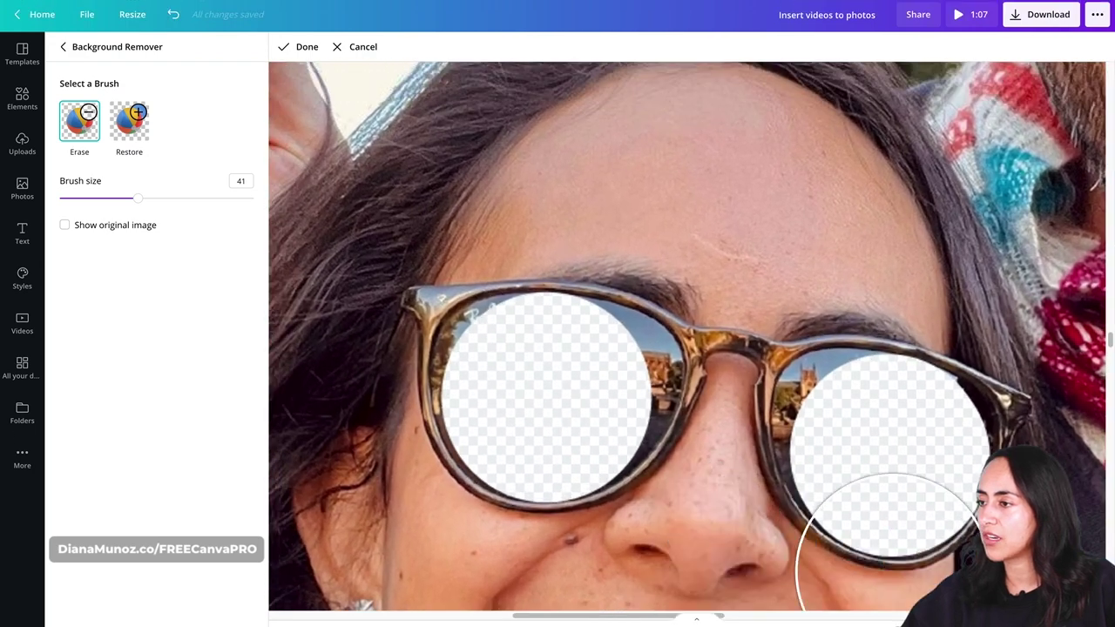
pyautogui.moveTo(531, 393)
pyautogui.mouseDown()
pyautogui.moveTo(573, 400)
pyautogui.moveTo(562, 398)
pyautogui.mouseUp()
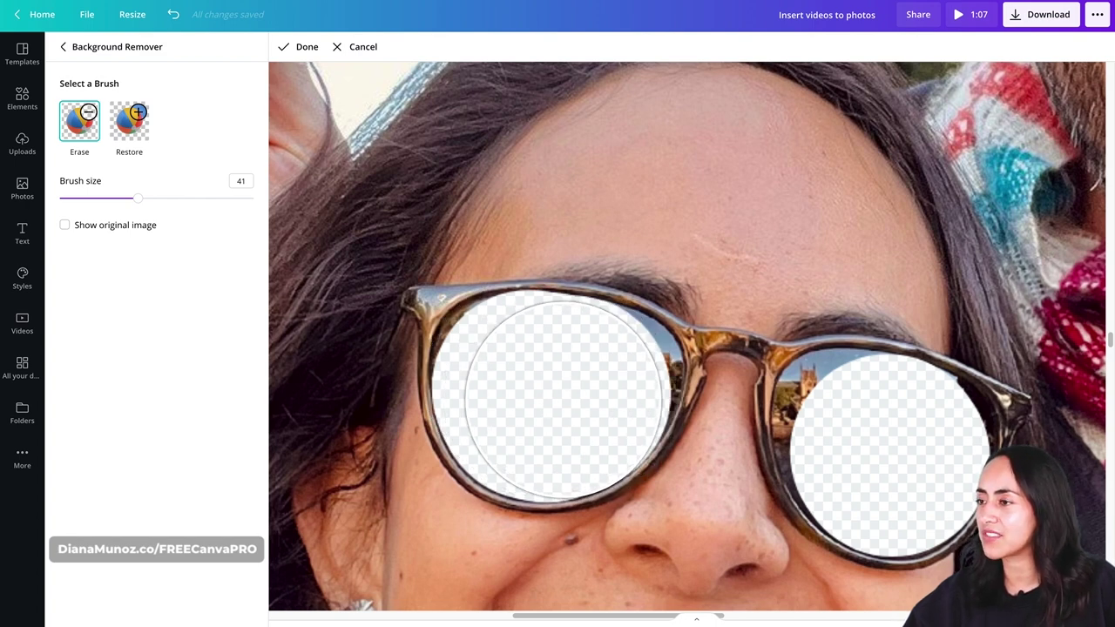
pyautogui.moveTo(138, 199); pyautogui.dragTo(109, 200)
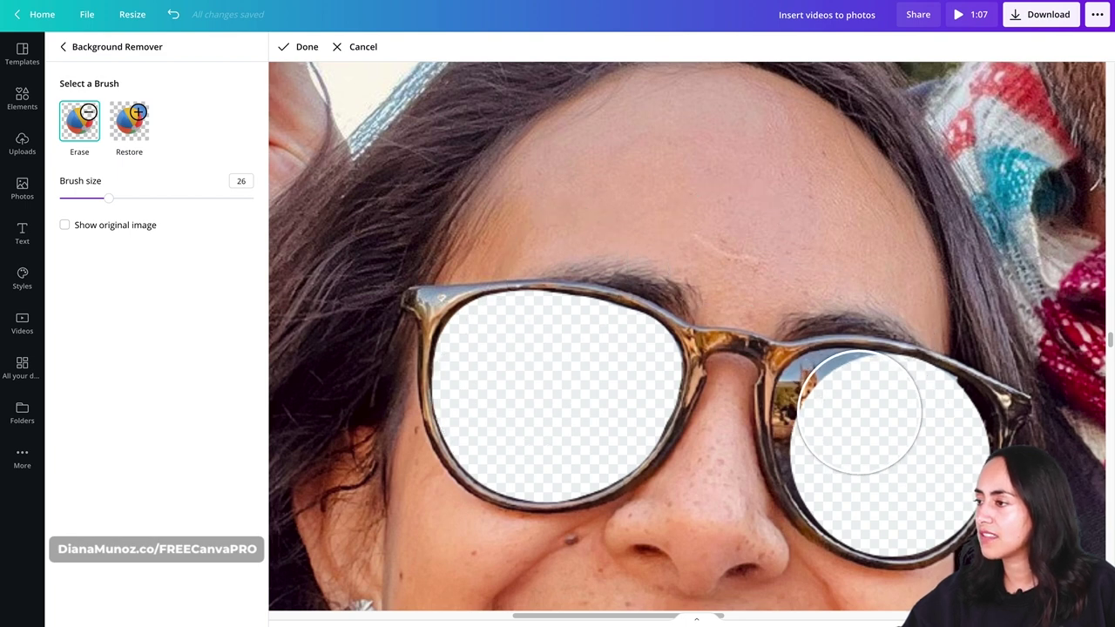
pyautogui.moveTo(859, 412)
pyautogui.mouseDown()
pyautogui.moveTo(833, 405)
pyautogui.moveTo(838, 420)
pyautogui.mouseUp()
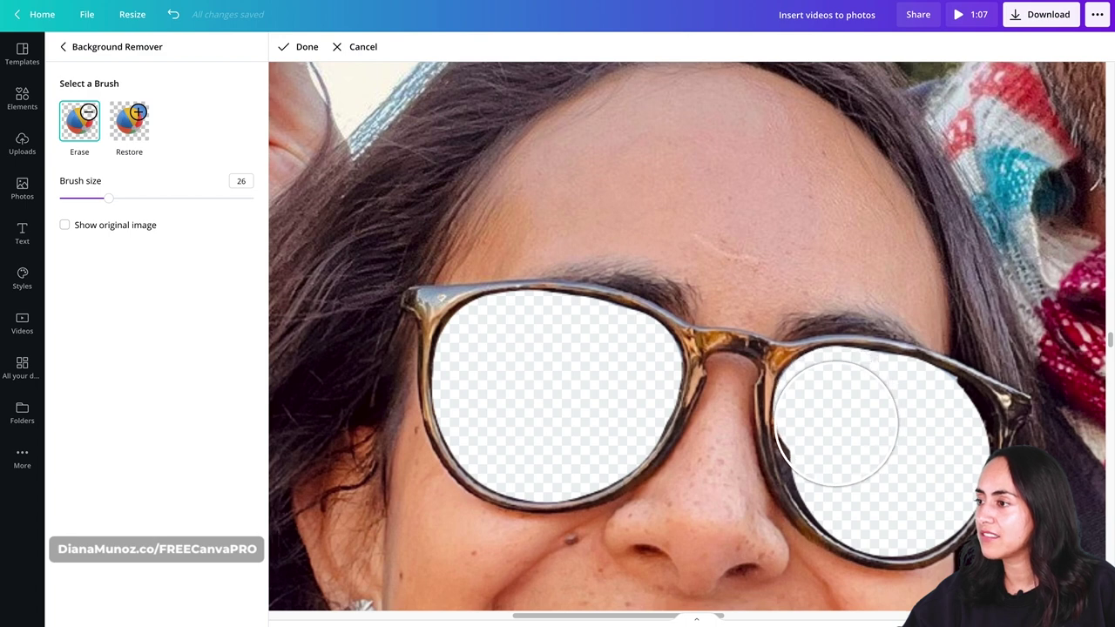
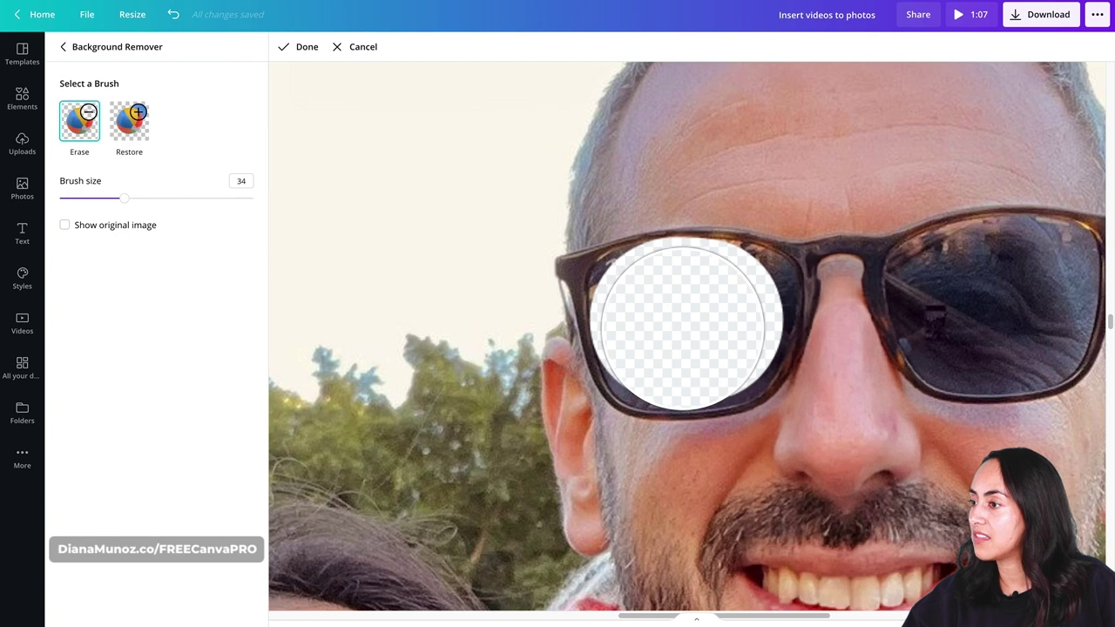
# Erase the lenses of the man's sunglasses, reducing the Erase brush to size 19 for the edges.
pyautogui.moveTo(810, 617); pyautogui.dragTo(859, 615)
pyautogui.moveTo(784, 301)
pyautogui.mouseDown()
pyautogui.moveTo(821, 287)
pyautogui.moveTo(830, 312)
pyautogui.mouseUp()
pyautogui.moveTo(125, 198); pyautogui.dragTo(94, 198)
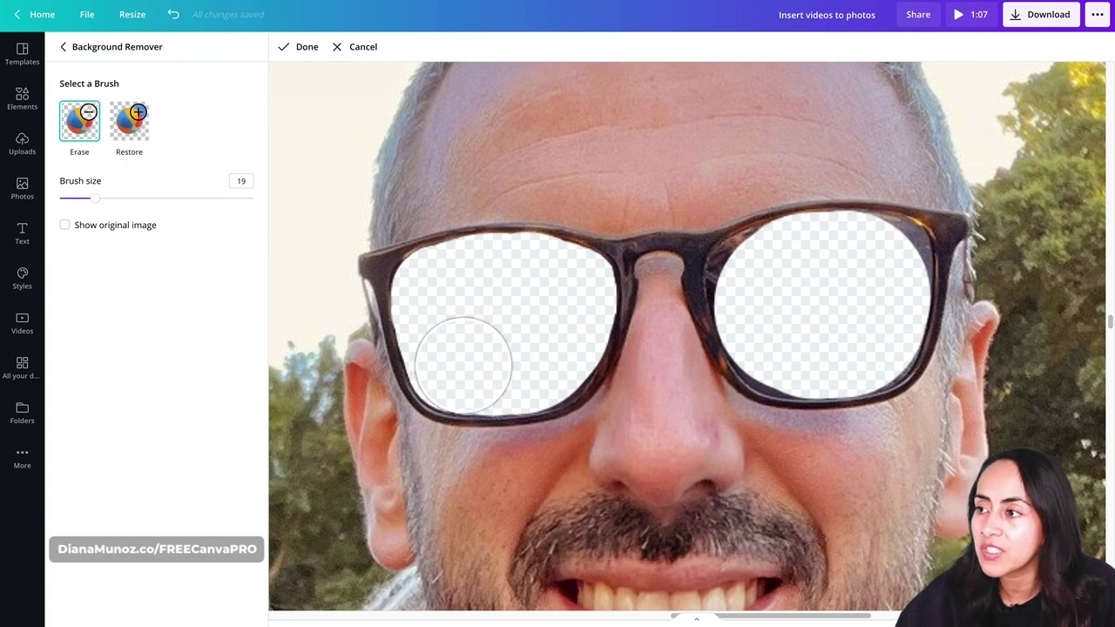
# Erase a stroke across the frame and skin above the man's lens, and undo that stroke.
pyautogui.moveTo(515, 312); pyautogui.dragTo(523, 234)
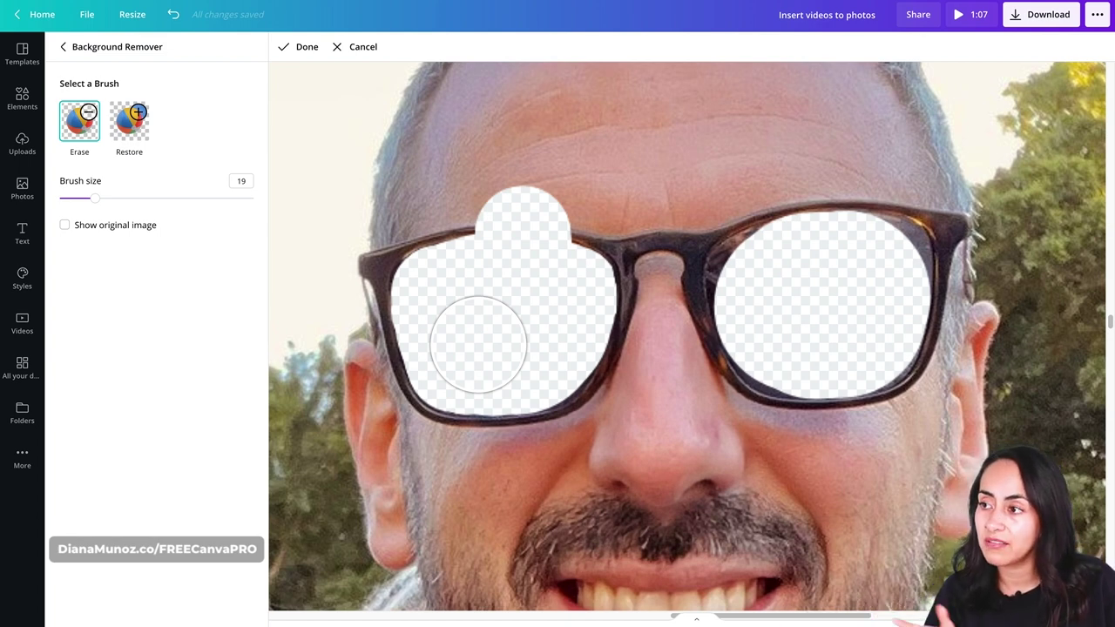
pyautogui.hotkey('ctrl', 'z')
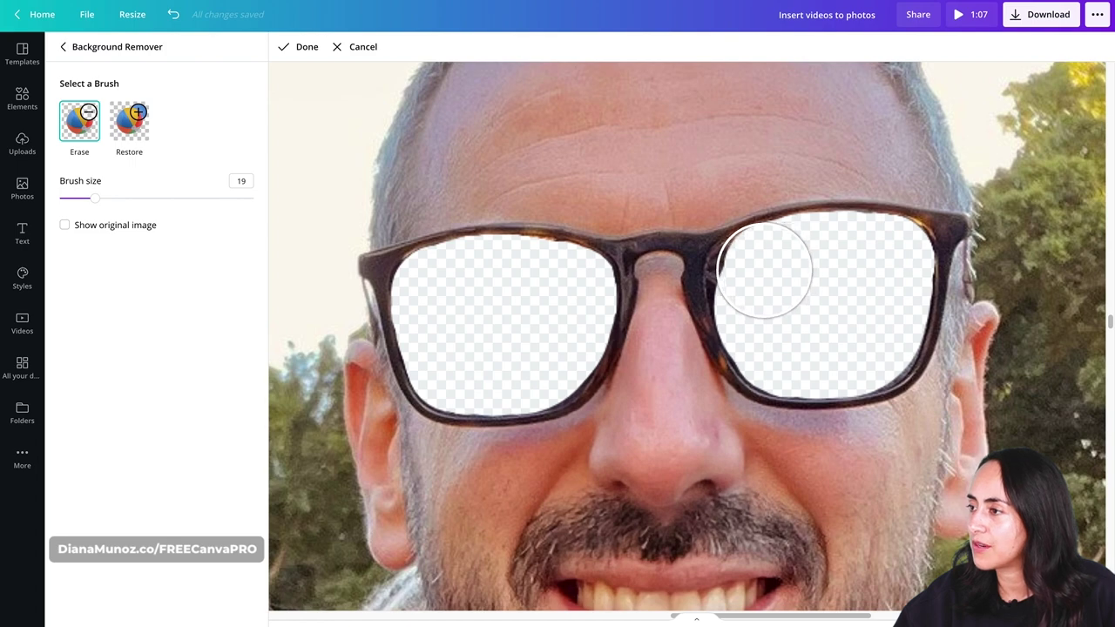
# Finish the brush edits to keep the see-through lenses in the selfie.
pyautogui.moveTo(988, 626); pyautogui.dragTo(879, 614)
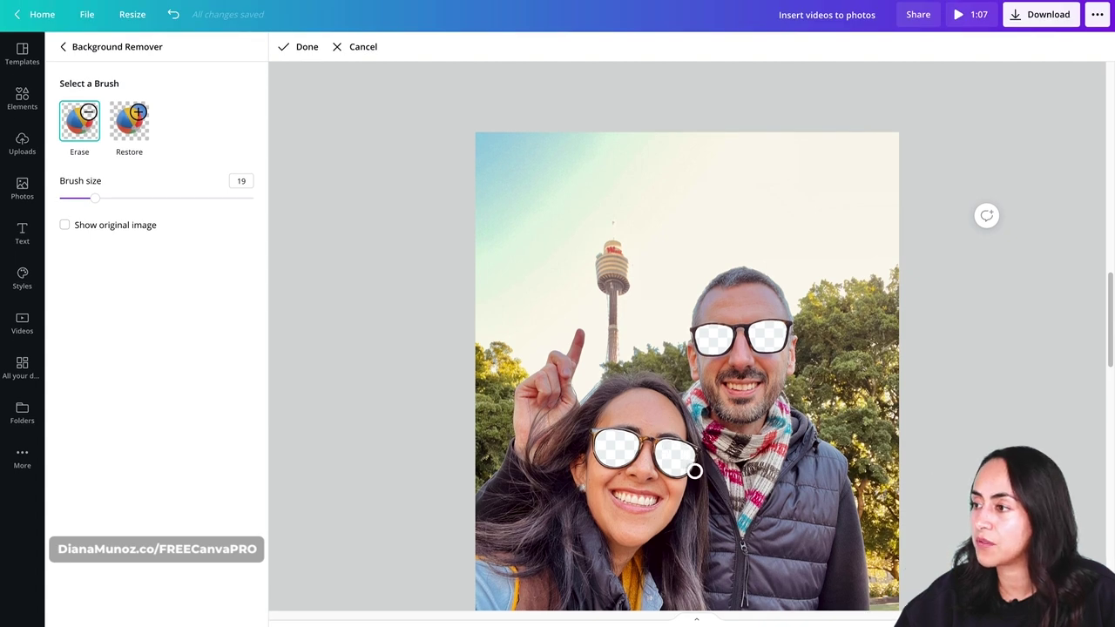
pyautogui.click(296, 52)
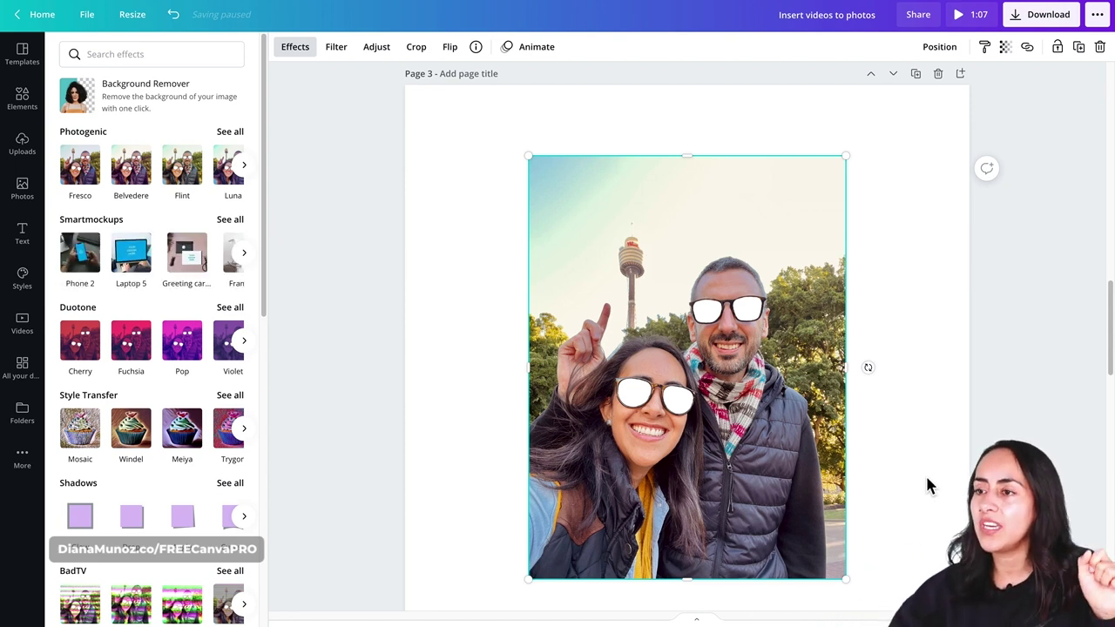
# Search the video library for heart and add the dark red clip of floating hearts to page 3.
pyautogui.click(21, 322)
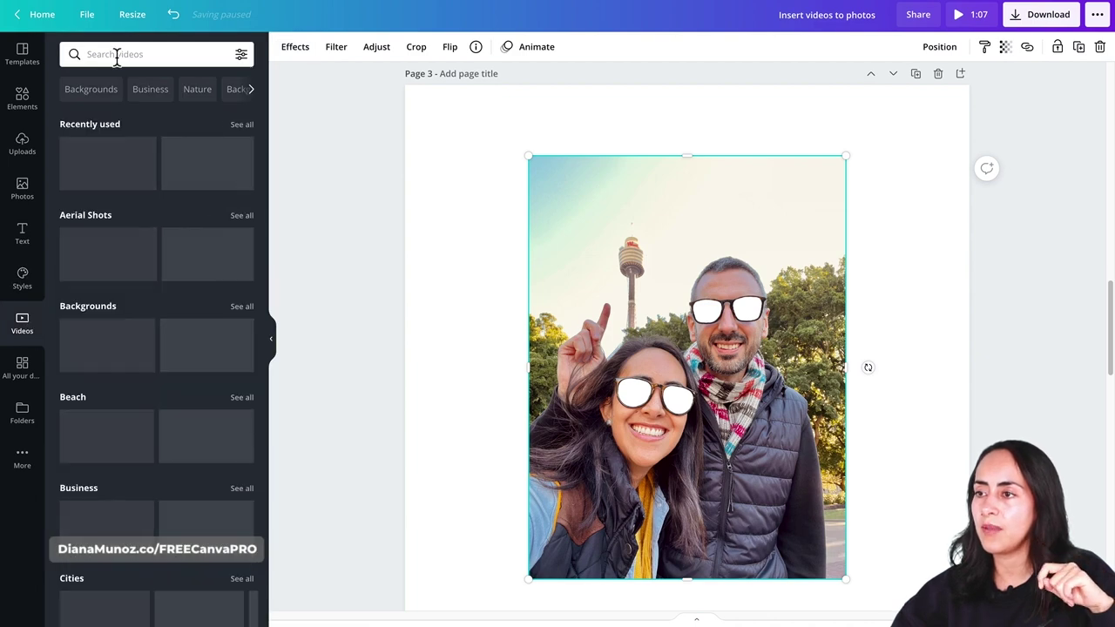
pyautogui.click(117, 55)
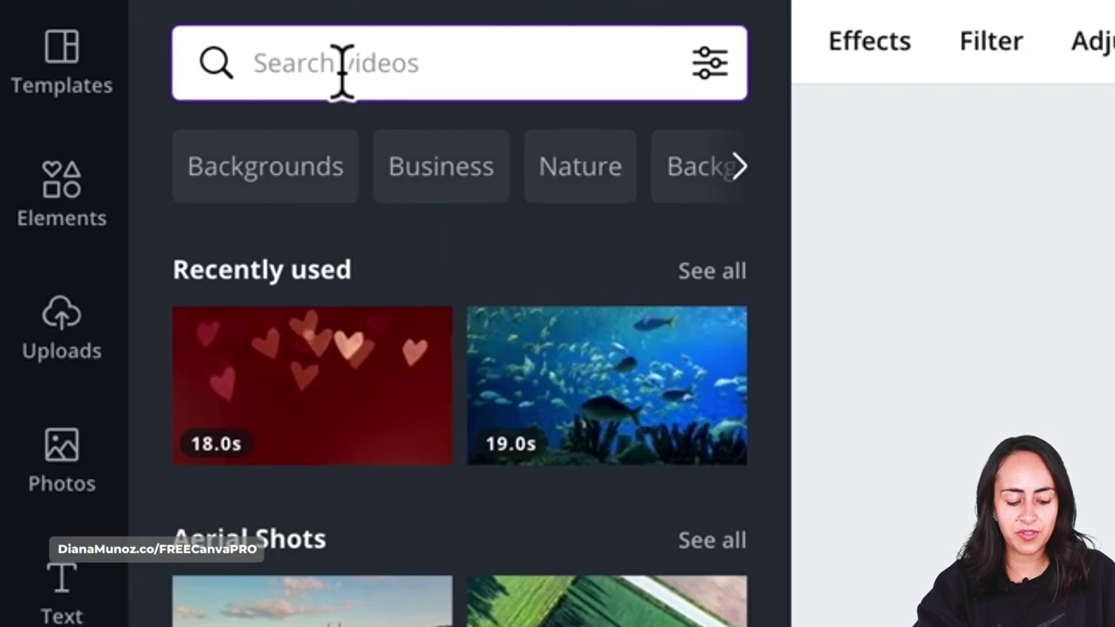
pyautogui.write('heart')
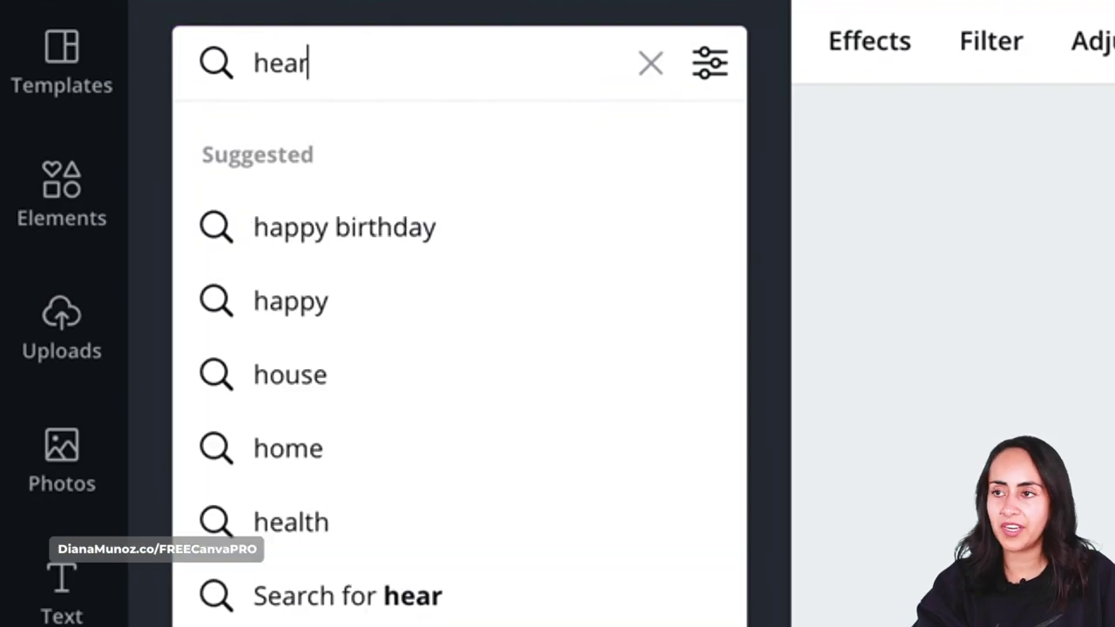
pyautogui.press('Return')
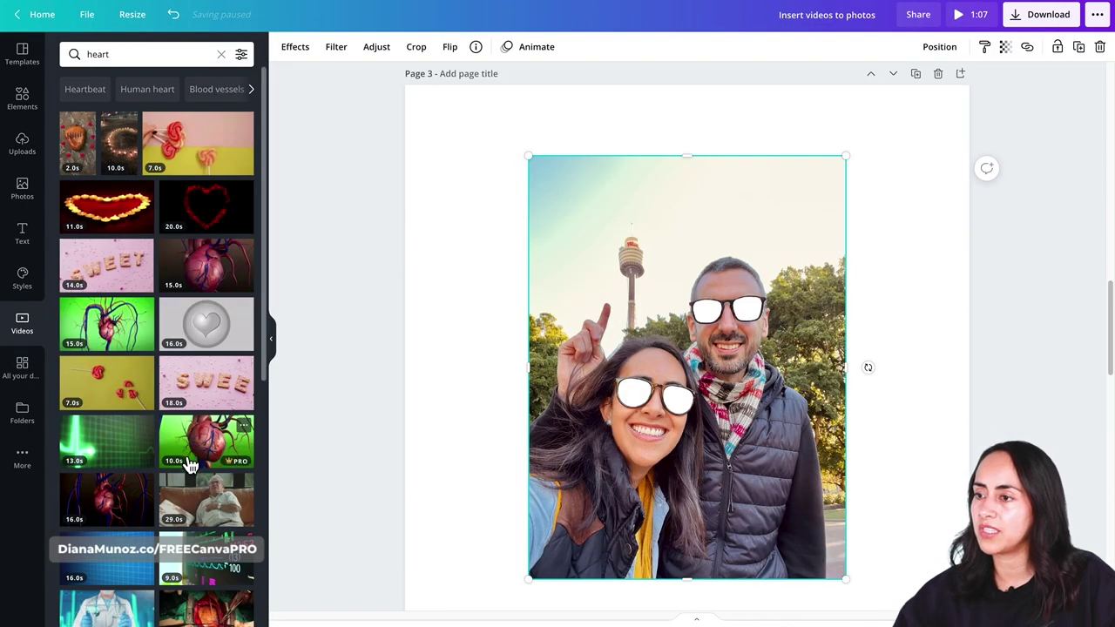
pyautogui.scroll(-5, 187, 462)
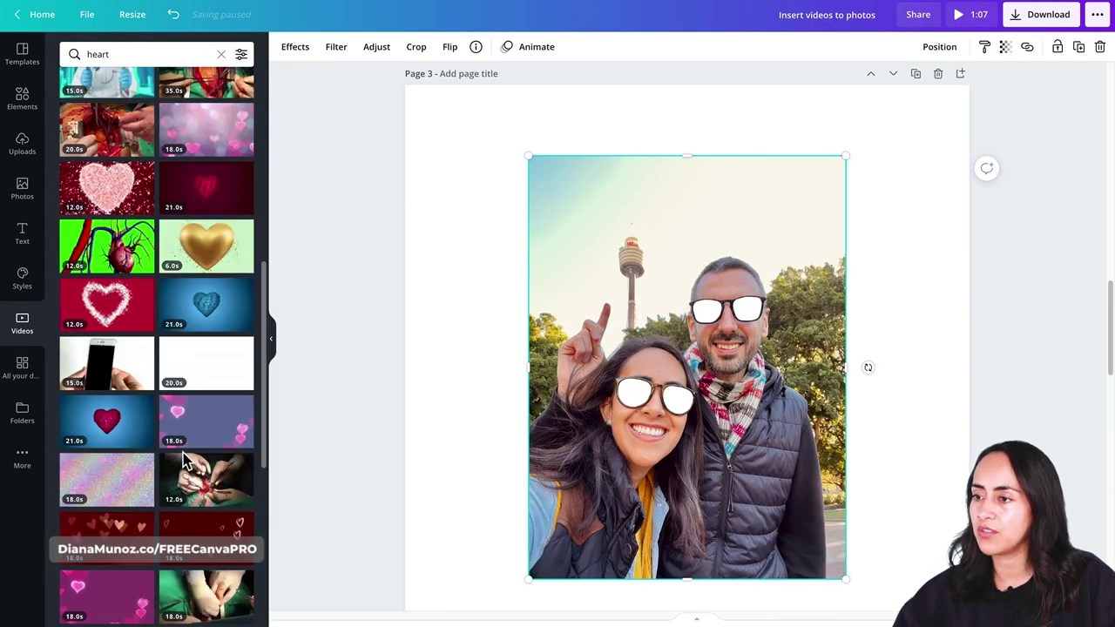
pyautogui.scroll(-2, 188, 463)
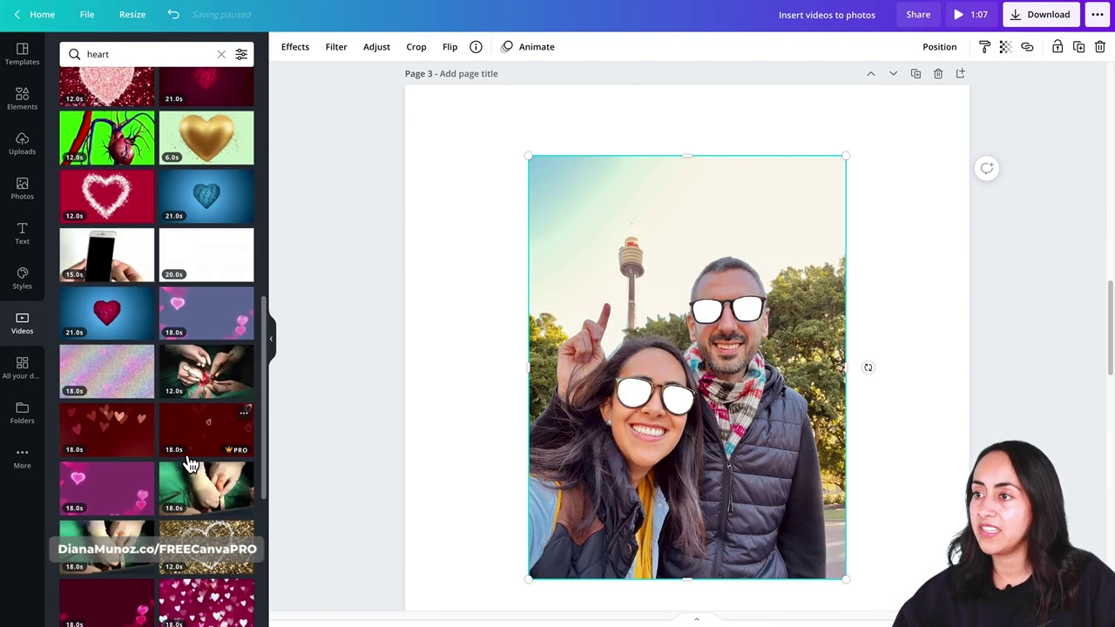
pyautogui.scroll(8, 187, 463)
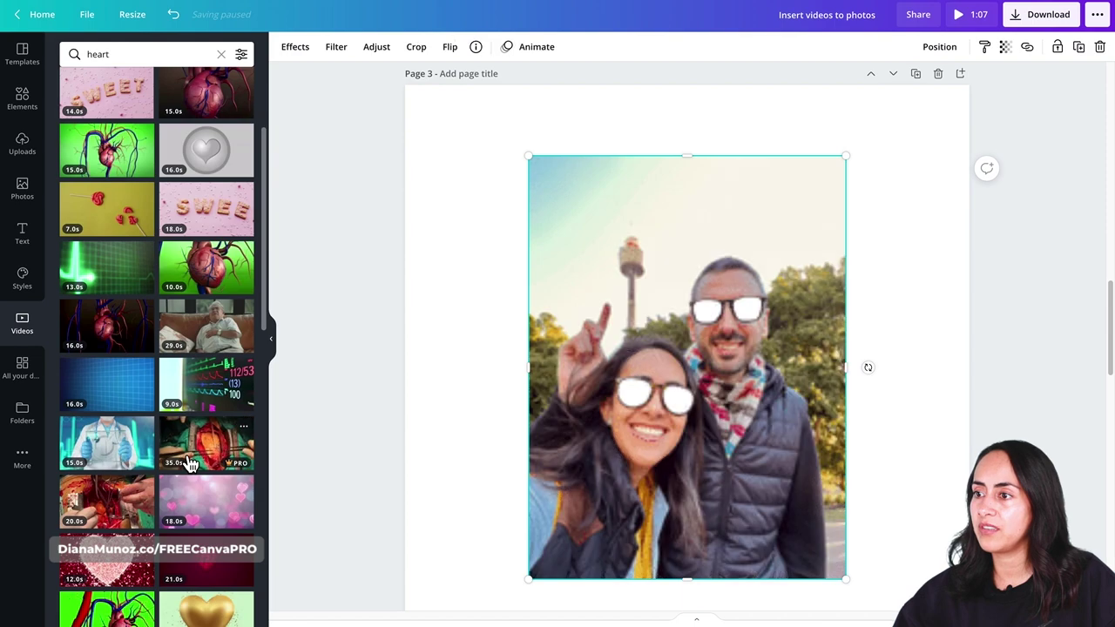
pyautogui.scroll(-2, 242, 517)
pyautogui.scroll(-8, 243, 518)
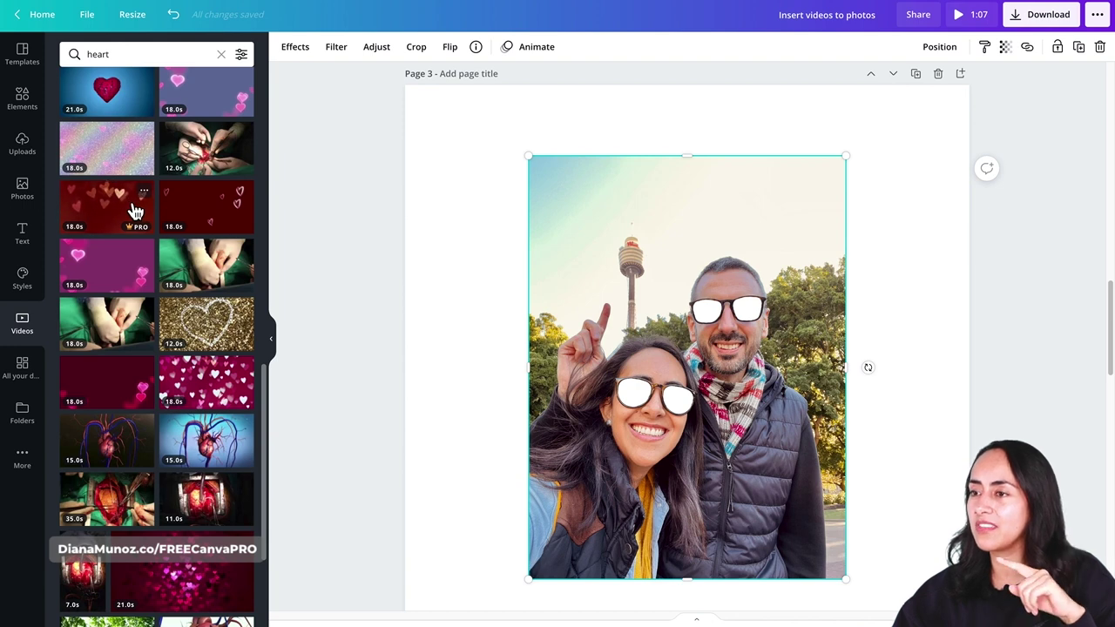
pyautogui.click(181, 225)
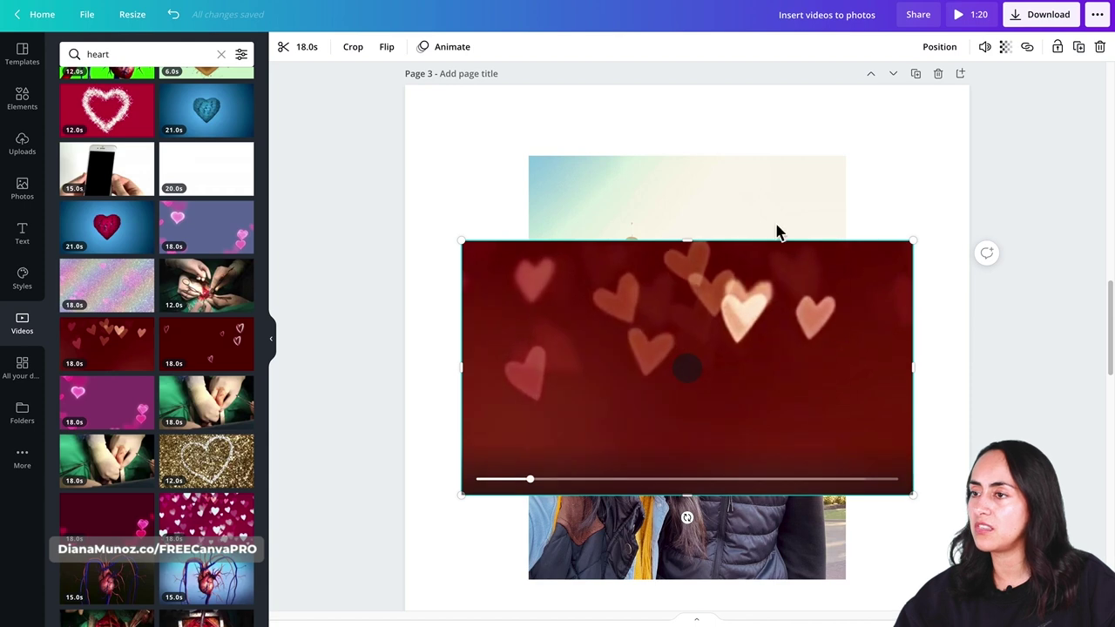
# Look up the title and details of the inserted hearts clip in the video results.
pyautogui.moveTo(148, 336)
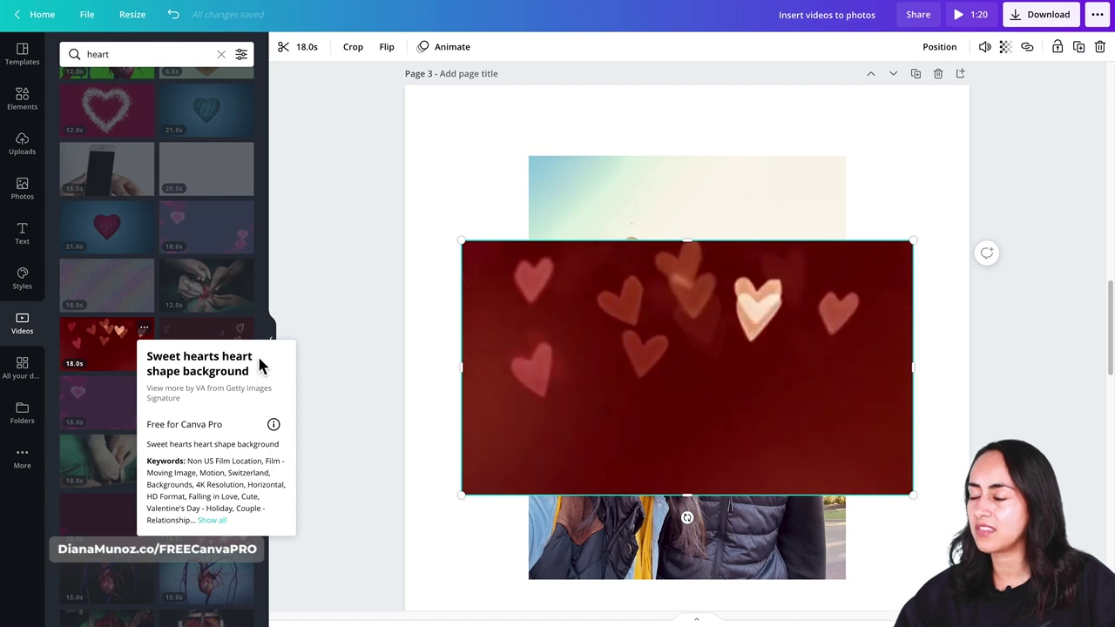
pyautogui.click(338, 306)
pyautogui.click(516, 278)
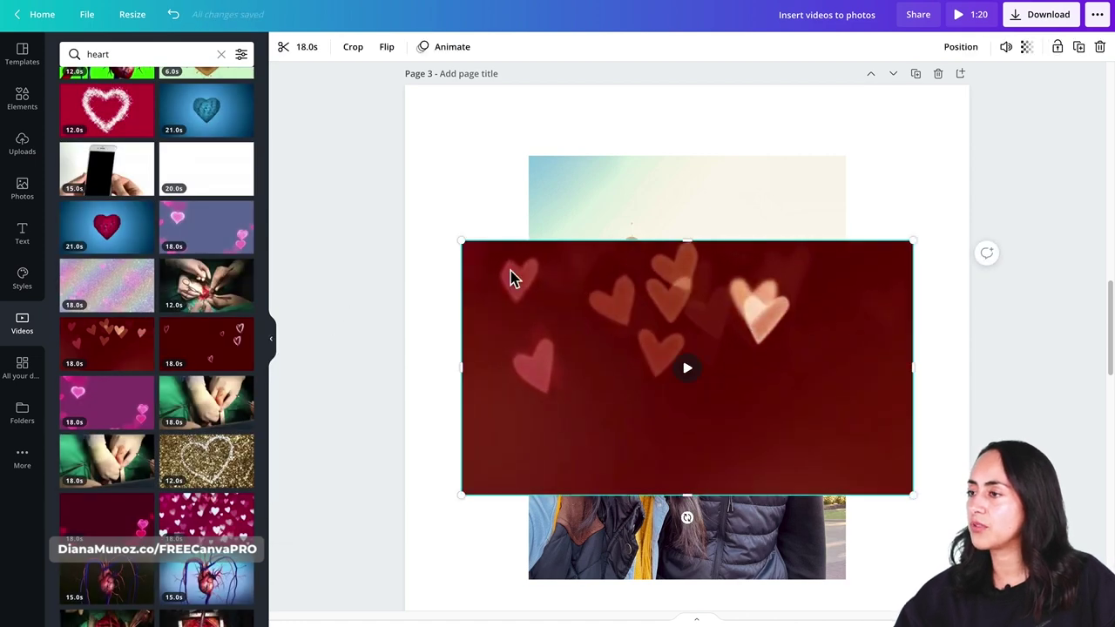
# Shrink the hearts clip, move it over the woman's sunglasses and rotate it to match their tilt.
pyautogui.moveTo(470, 250); pyautogui.dragTo(717, 390)
pyautogui.moveTo(792, 442); pyautogui.dragTo(655, 421)
pyautogui.moveTo(772, 370); pyautogui.dragTo(709, 423)
pyautogui.moveTo(581, 477); pyautogui.dragTo(646, 455)
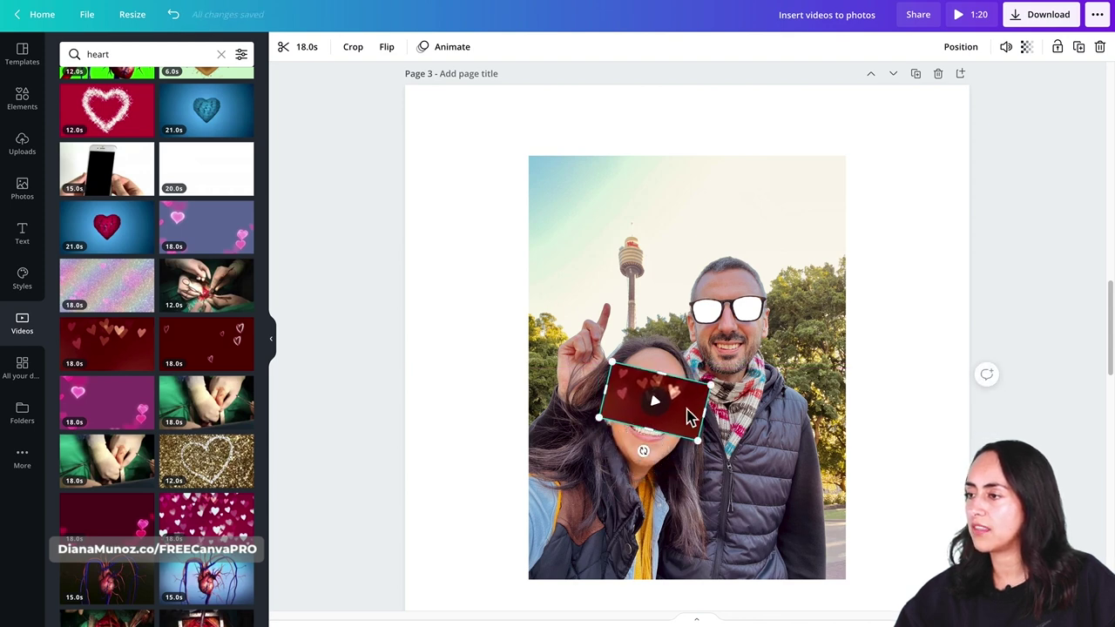
# Duplicate the hearts clip and move, rotate and shrink the copy to cover the man's sunglasses.
pyautogui.hotkey('ctrl', 'd')
pyautogui.moveTo(688, 416); pyautogui.dragTo(764, 326)
pyautogui.moveTo(717, 364); pyautogui.dragTo(735, 376)
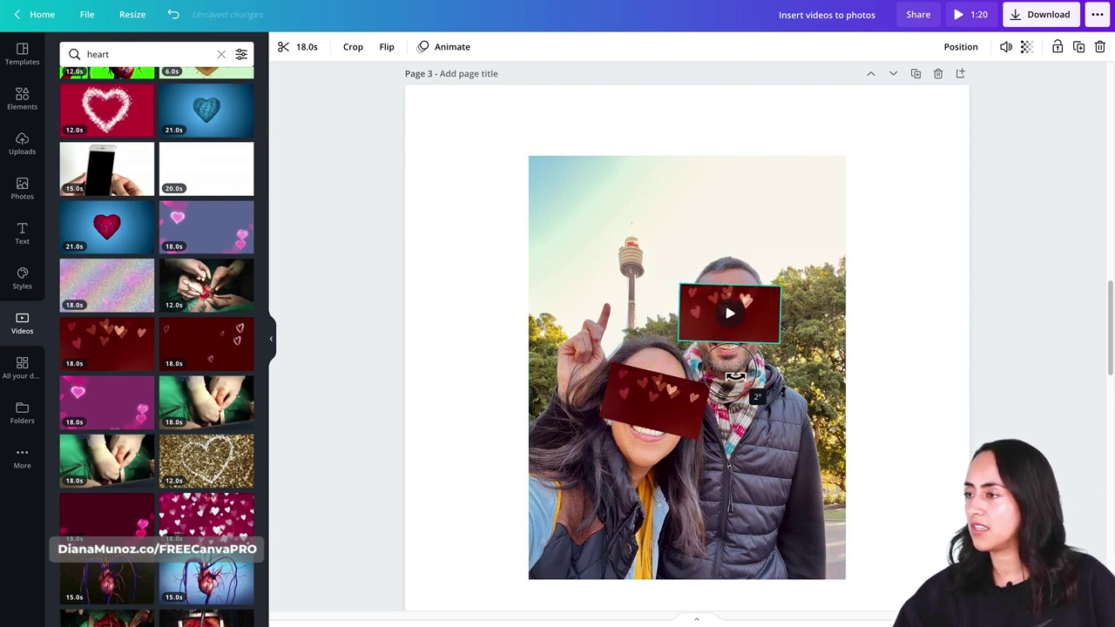
pyautogui.moveTo(693, 306); pyautogui.dragTo(698, 315)
pyautogui.moveTo(782, 298); pyautogui.dragTo(739, 327)
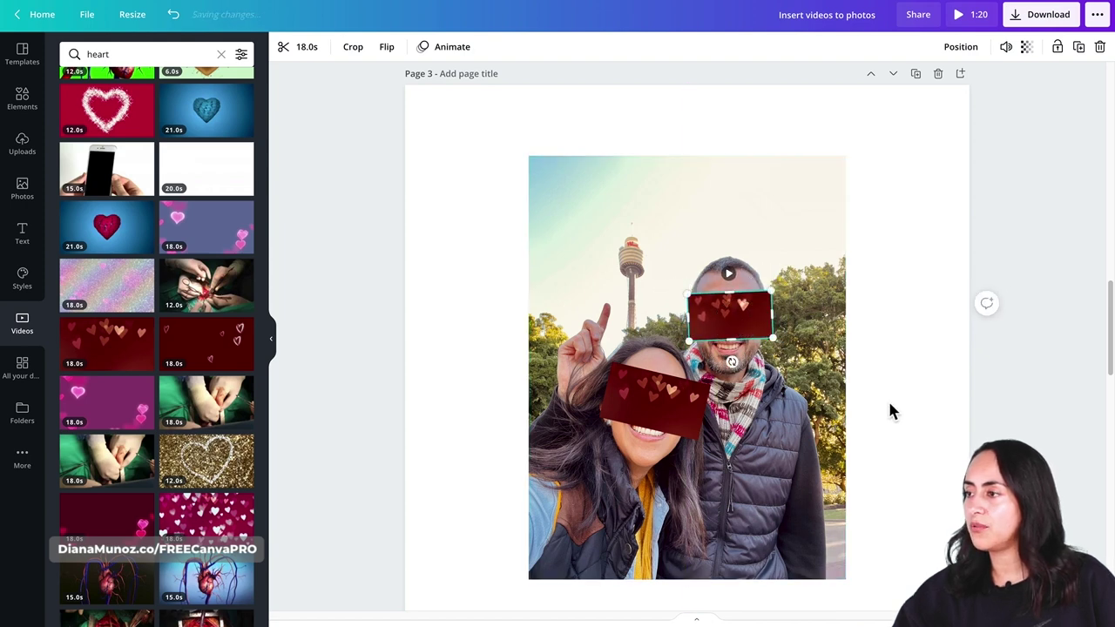
pyautogui.click(890, 402)
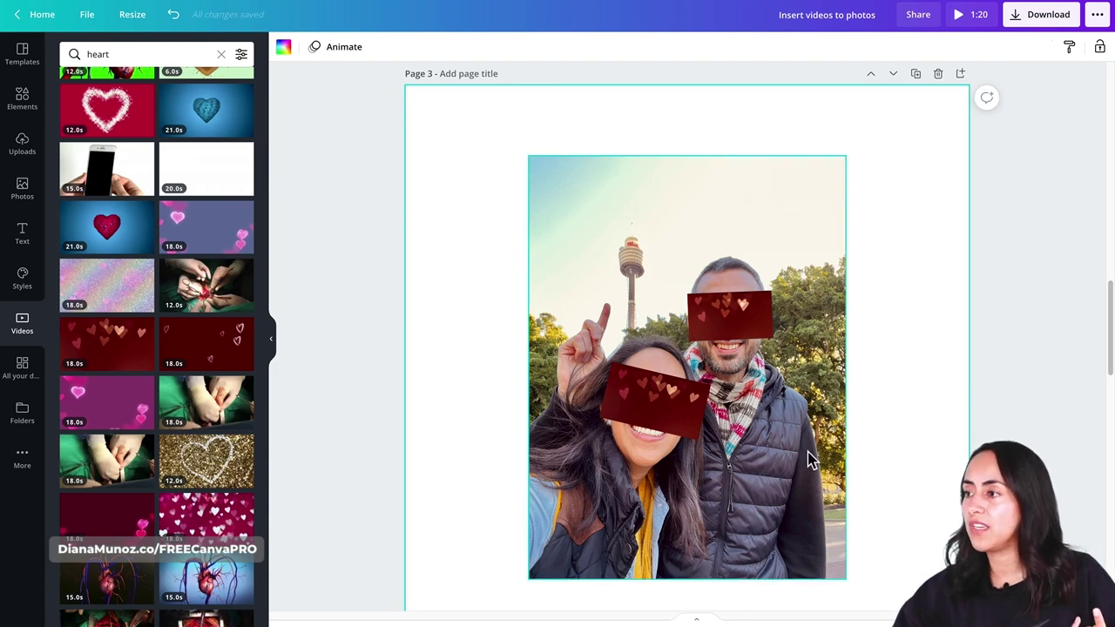
# Bring the selfie forward in front of both hearts clips.
pyautogui.click(828, 431)
pyautogui.click(939, 46)
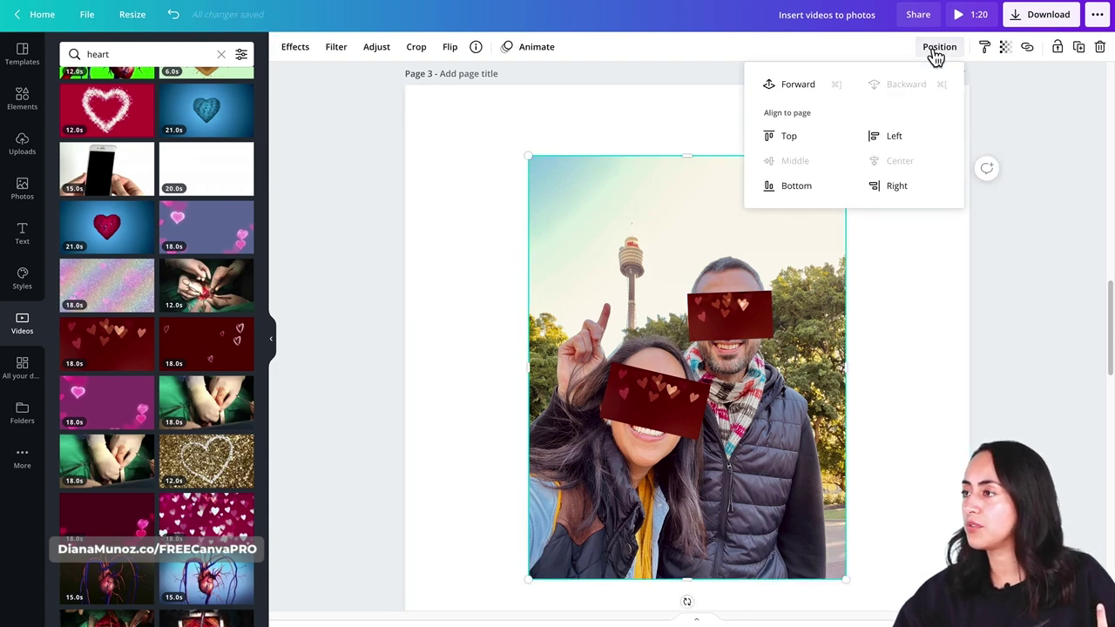
pyautogui.click(819, 83)
pyautogui.click(792, 81)
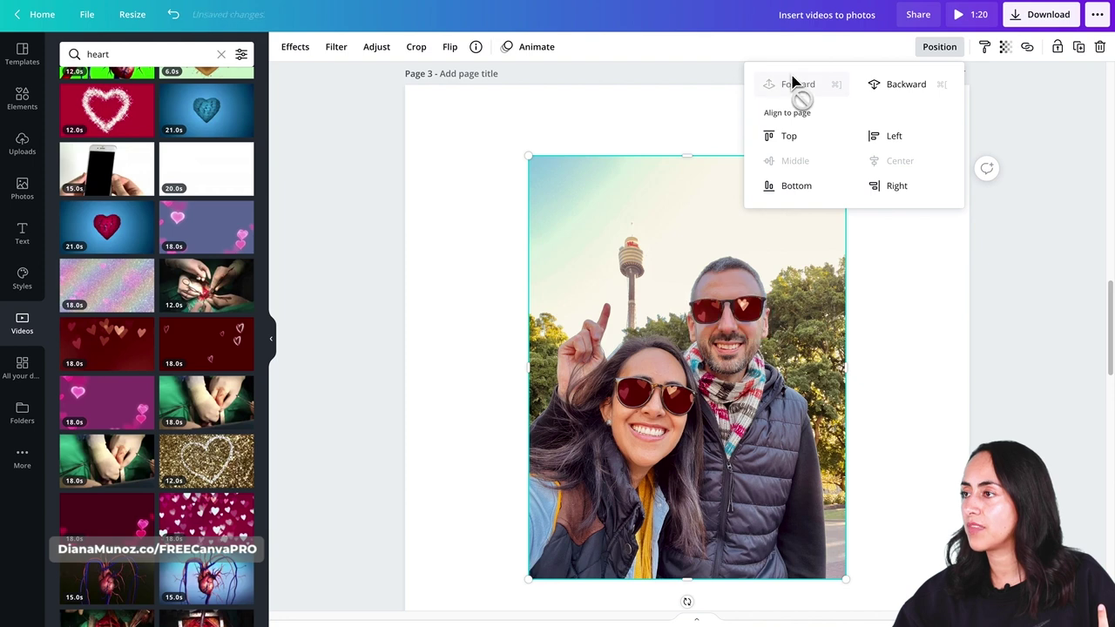
# Enlarge the selfie and both hearts clips together to 1,080 by 1,440 so they fill the page, and group them.
pyautogui.click(926, 363)
pyautogui.moveTo(901, 255); pyautogui.dragTo(601, 531)
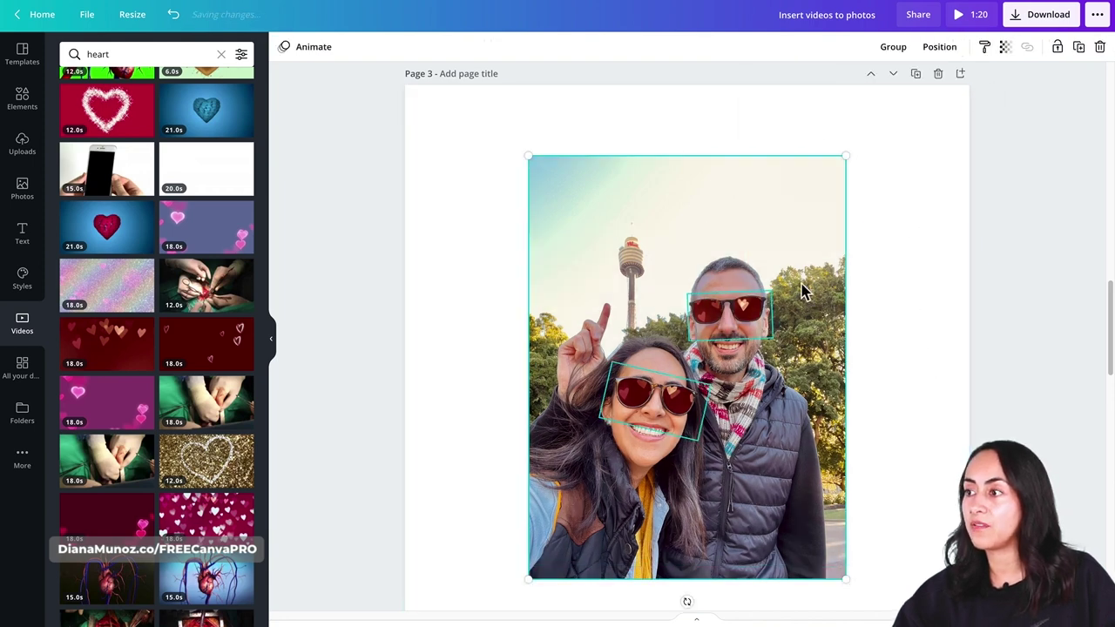
pyautogui.moveTo(850, 157); pyautogui.dragTo(1008, 44)
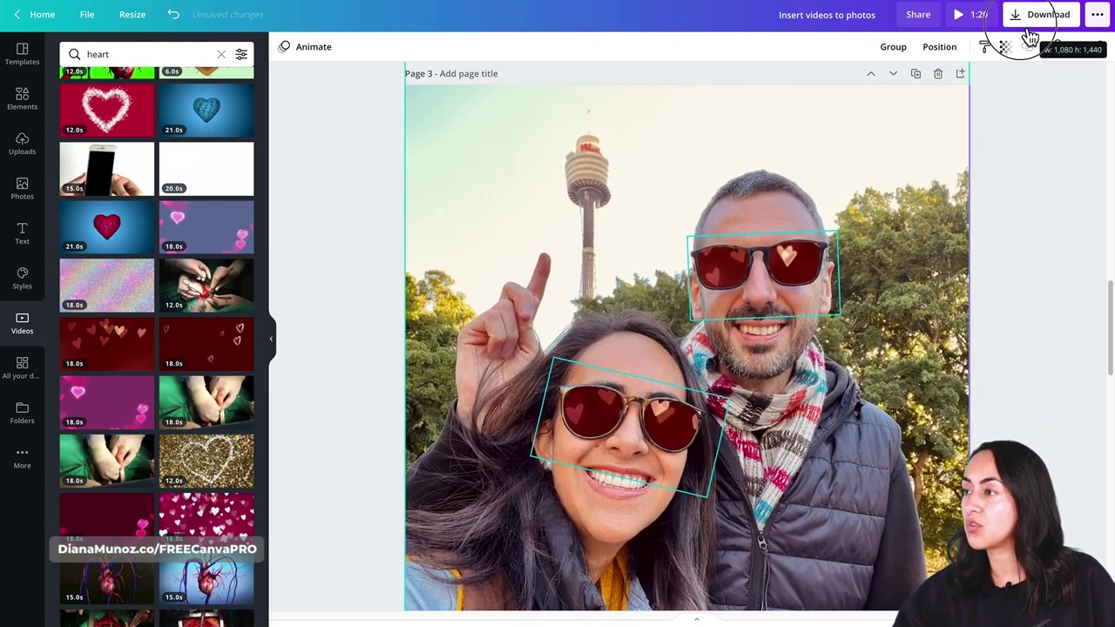
pyautogui.click(897, 48)
pyautogui.hotkey('ctrl', 'alt', 'p')
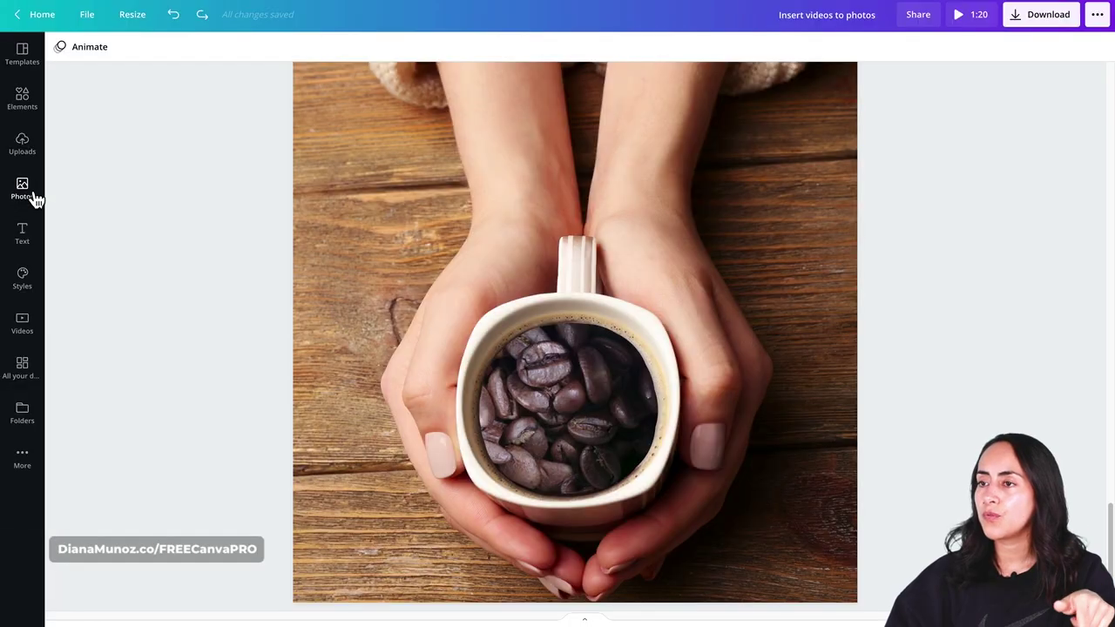
# Search the photo library for coffee.
pyautogui.click(22, 187)
pyautogui.click(113, 54)
pyautogui.write('cofe')
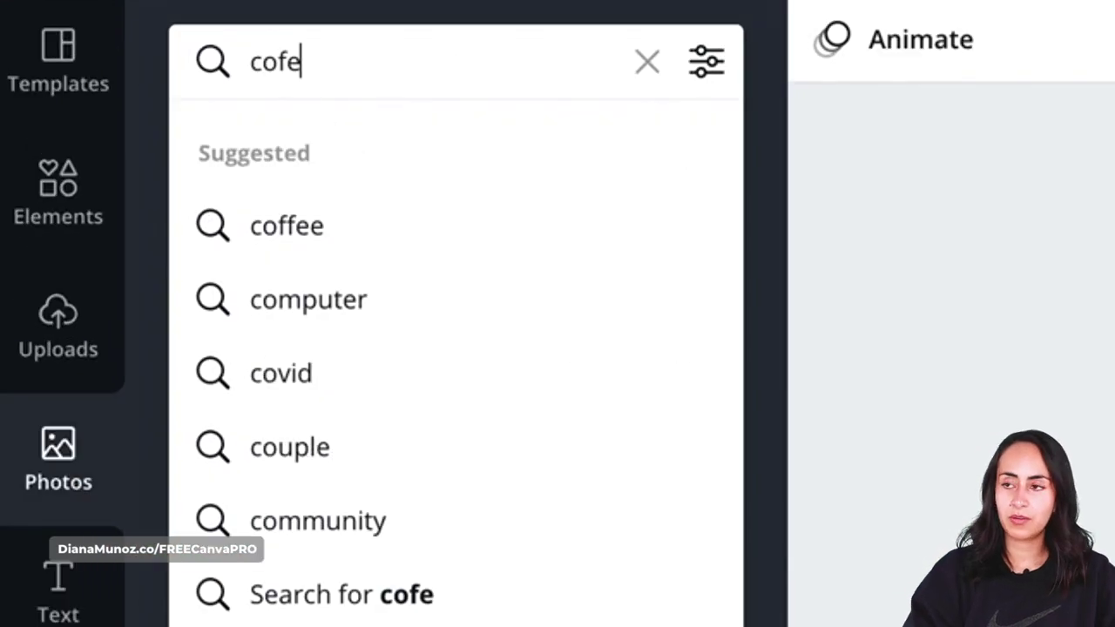
pyautogui.press('BackSpace')
pyautogui.write('fee')
pyautogui.press('Return')
# Insert the photo of hands holding a coffee mug on a wooden table beside the existing mug, and delete it.
pyautogui.scroll(-5, 244, 327)
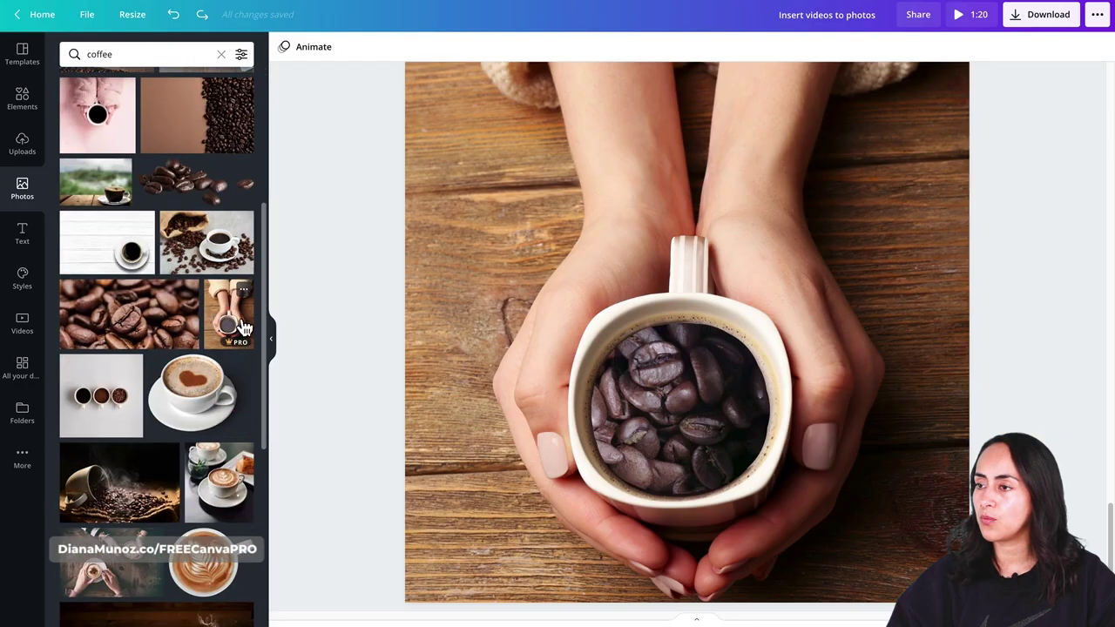
pyautogui.click(245, 290)
pyautogui.click(226, 318)
pyautogui.moveTo(758, 229); pyautogui.dragTo(927, 215)
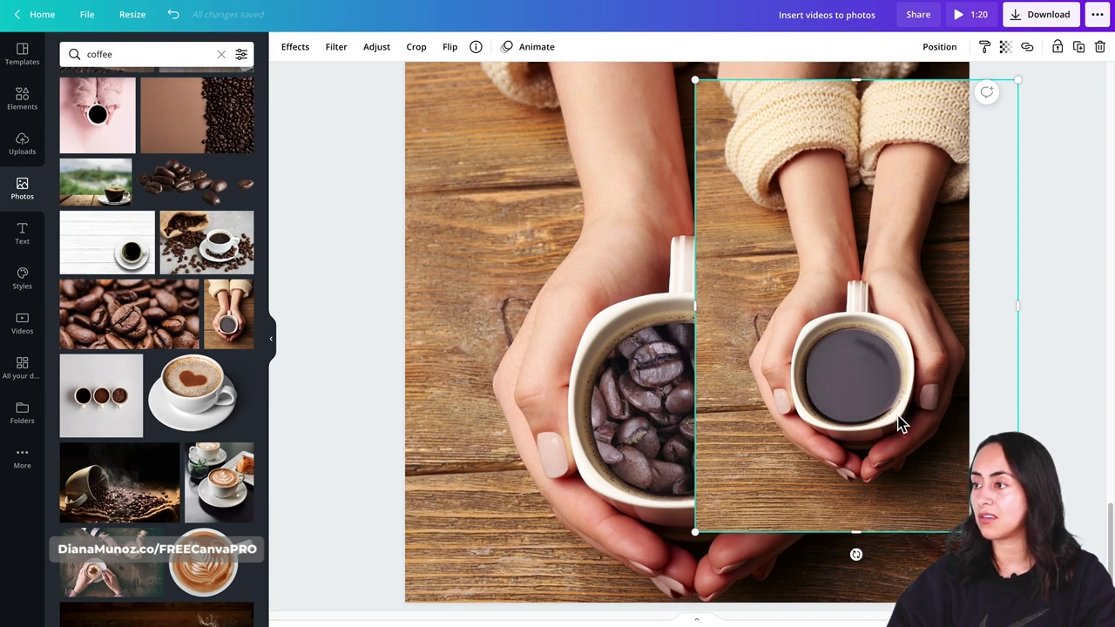
pyautogui.press('Delete')
# Search the video library for coffee moving.
pyautogui.click(35, 328)
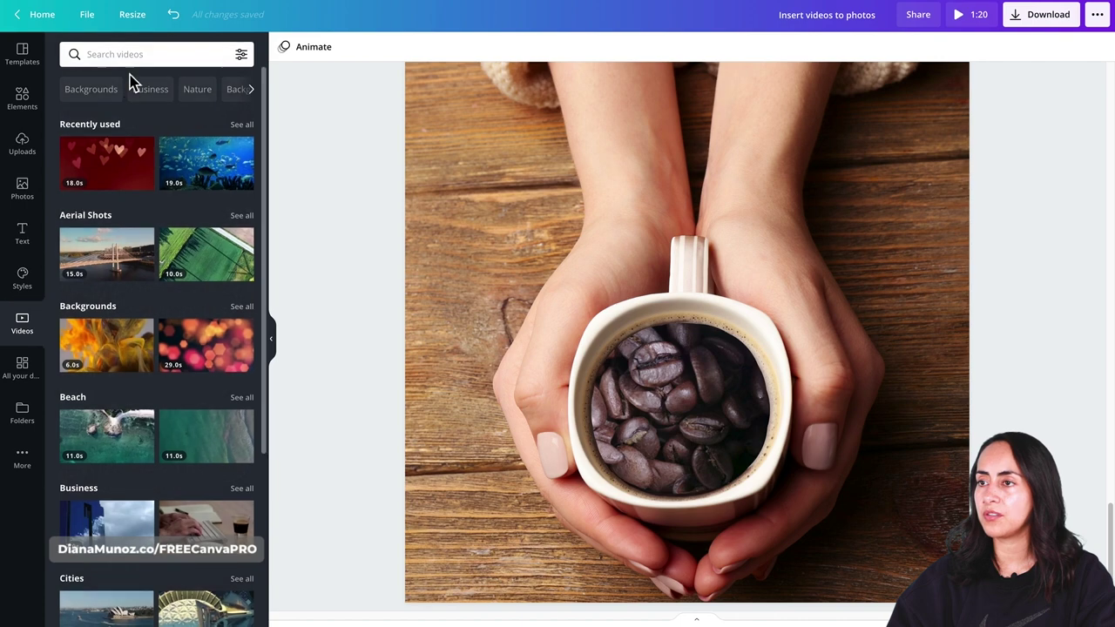
pyautogui.click(135, 58)
pyautogui.write('coffee mo')
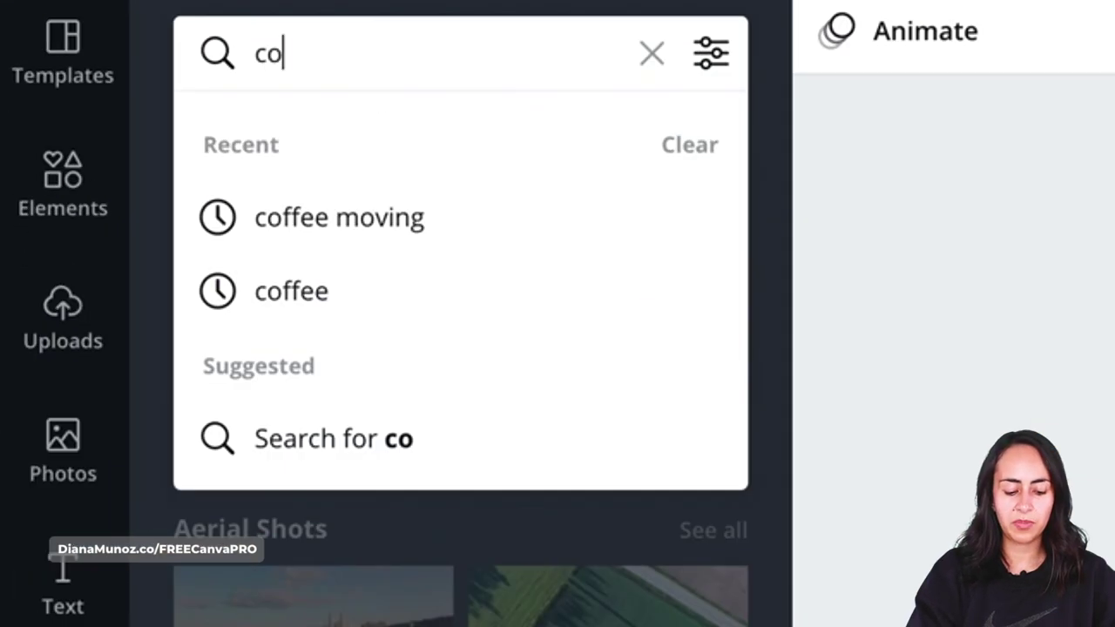
pyautogui.write('ving')
pyautogui.press('Return')
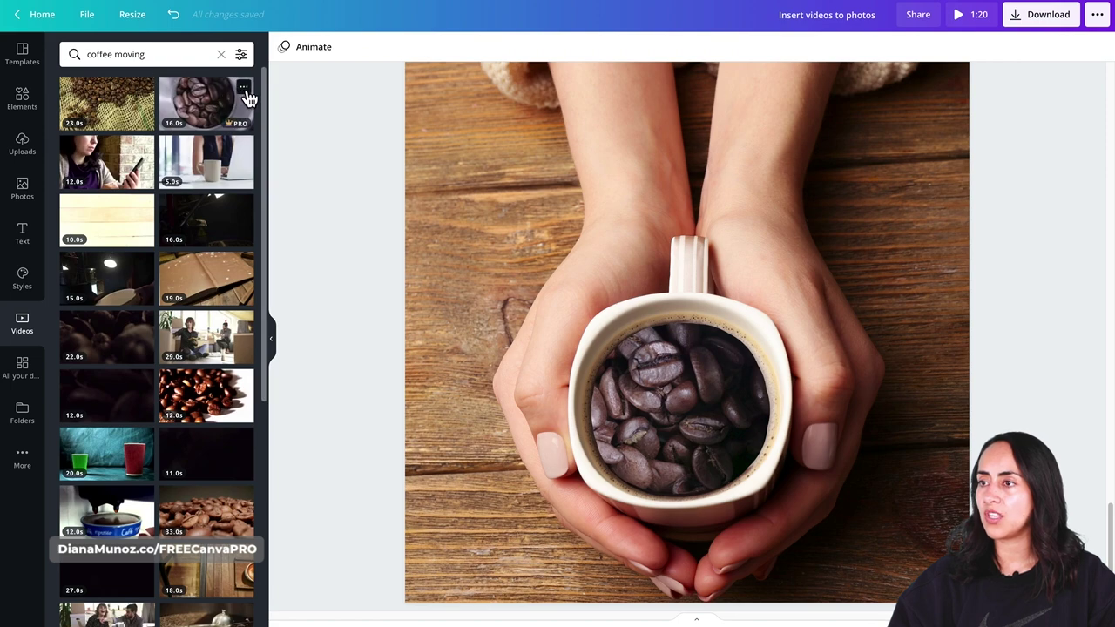
# Insert the "Coffee beans moving in grinder 2" clip over the mug on the coffee page, and delete it.
pyautogui.click(247, 88)
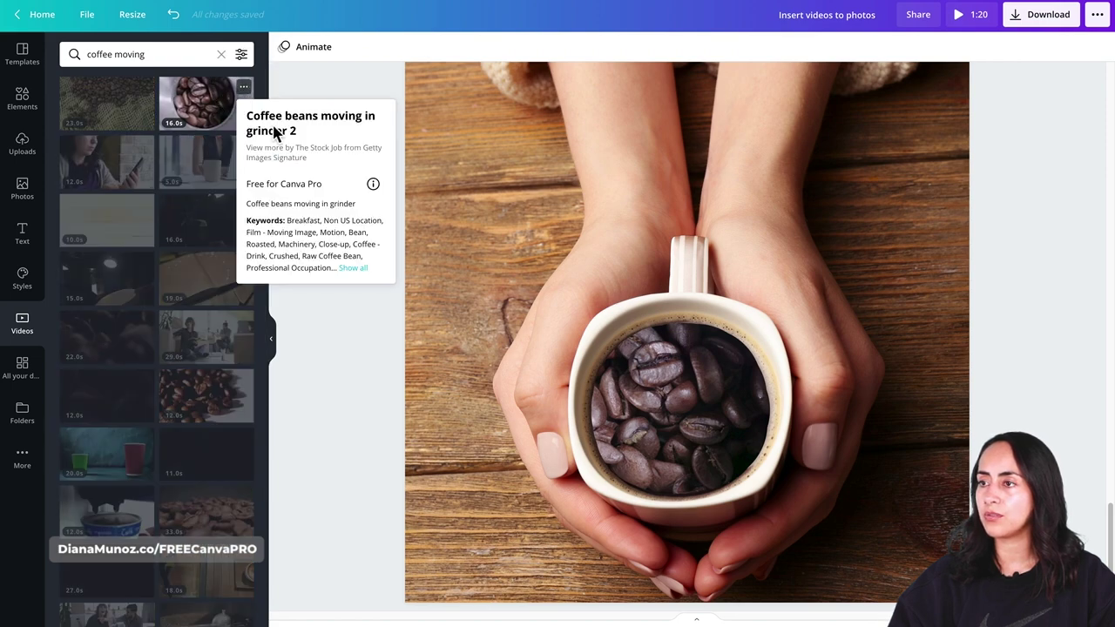
pyautogui.click(199, 109)
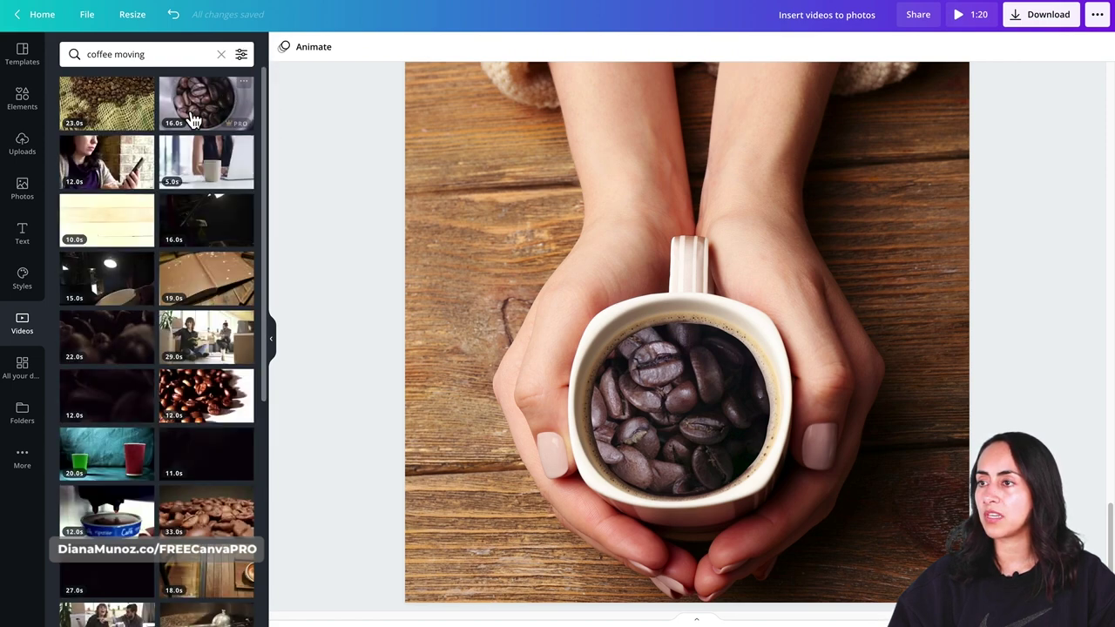
pyautogui.click(199, 109)
pyautogui.click(687, 317)
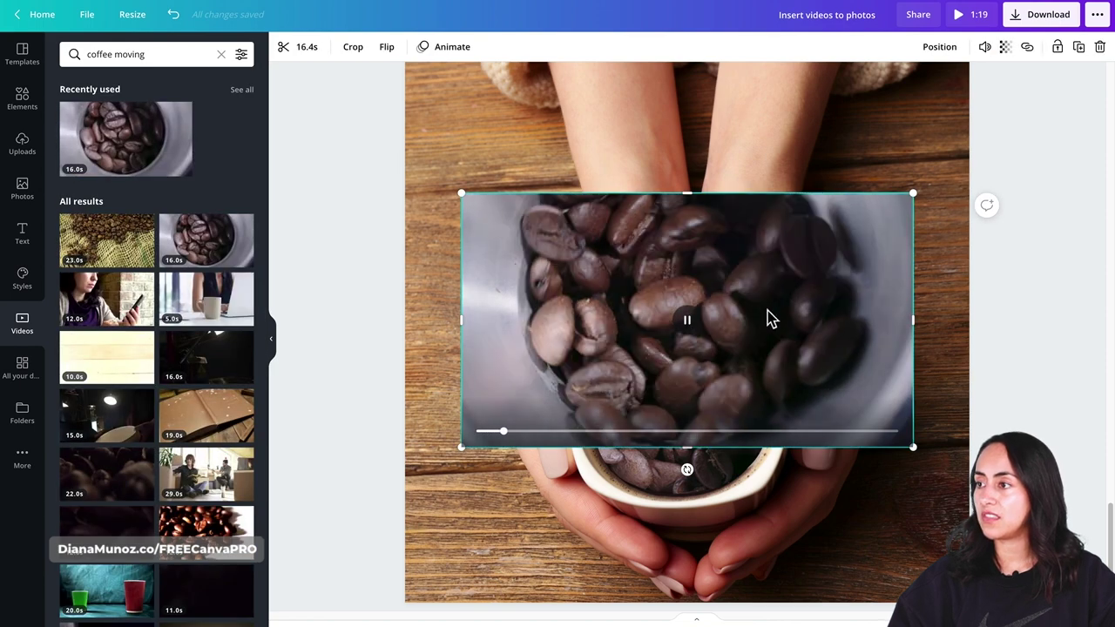
pyautogui.moveTo(841, 312); pyautogui.dragTo(849, 411)
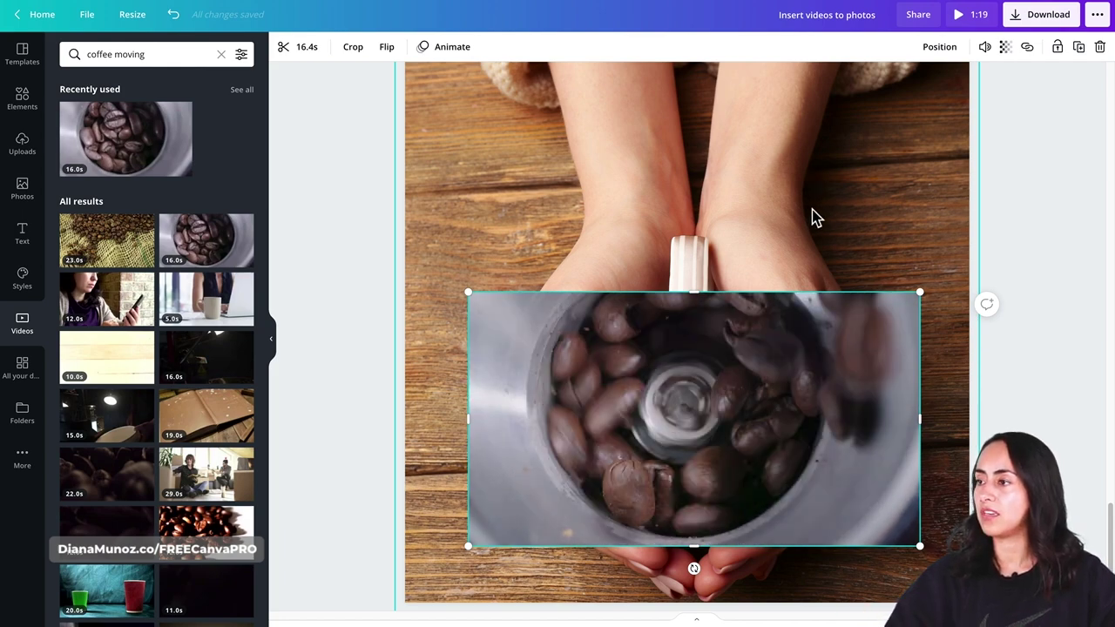
pyautogui.moveTo(885, 448); pyautogui.dragTo(839, 286)
pyautogui.click(1099, 47)
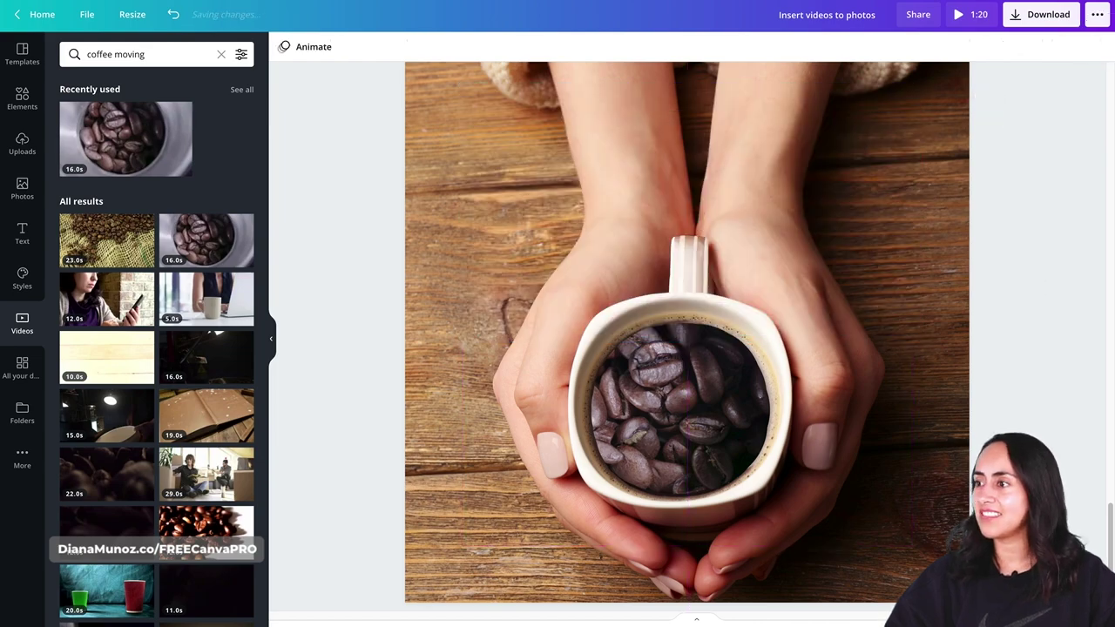